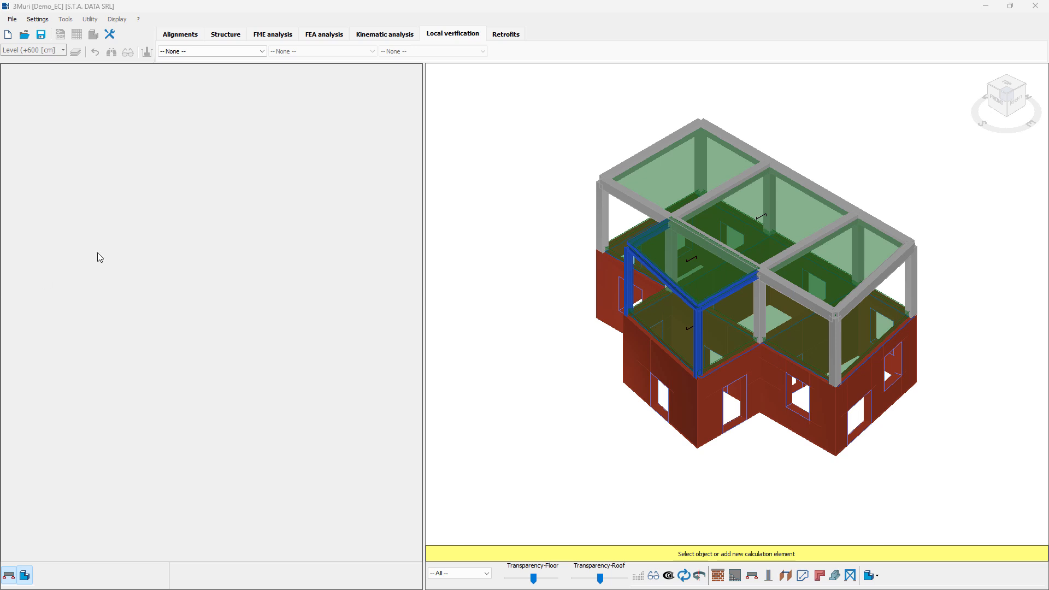
# - Set the local verification element category to Beams and the element type to R.C. beam
pyautogui.click(237, 53)
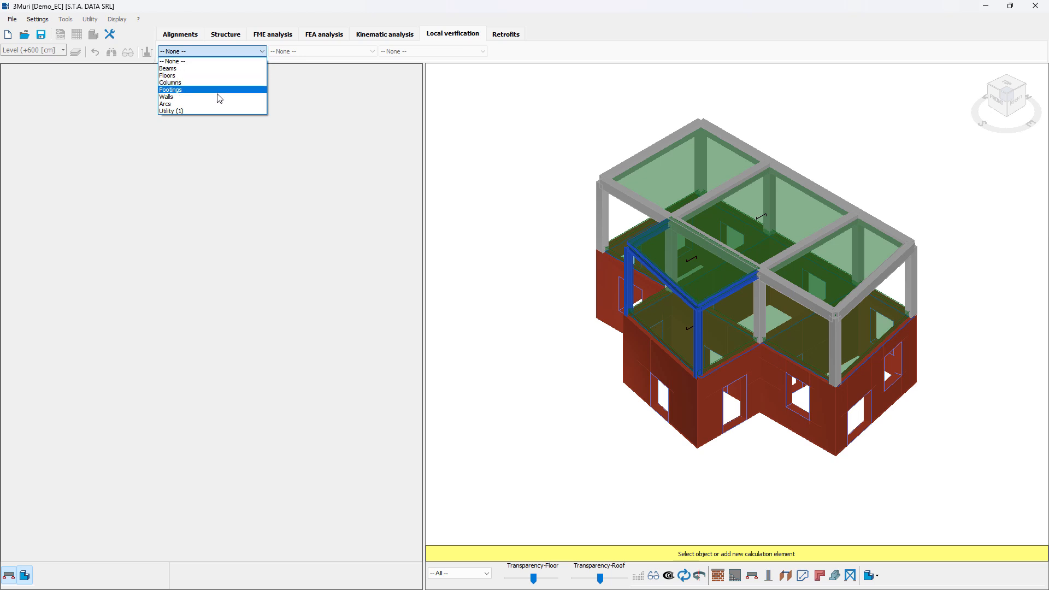
pyautogui.click(174, 69)
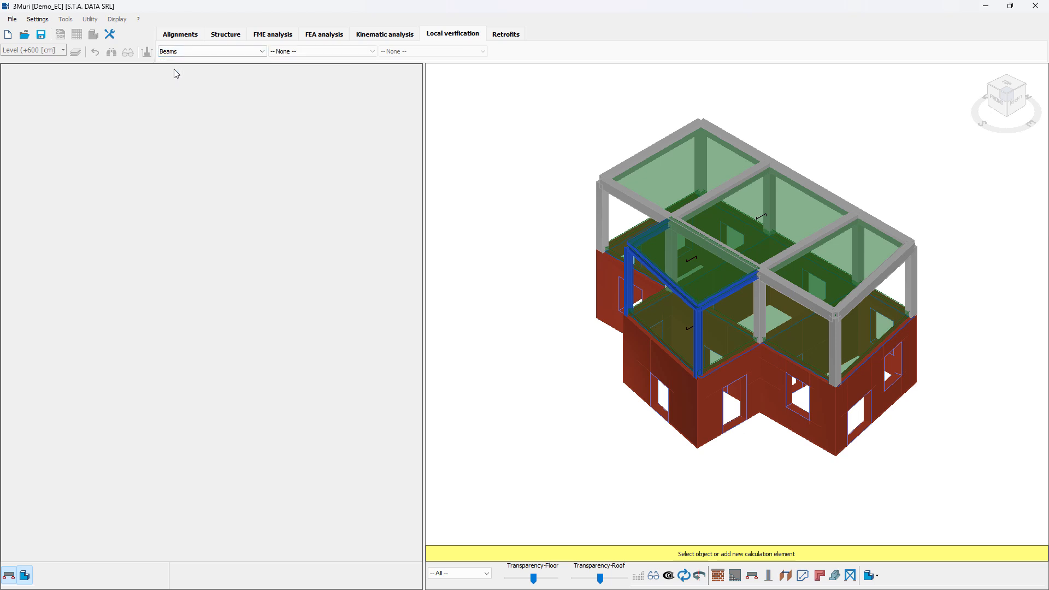
pyautogui.click(312, 53)
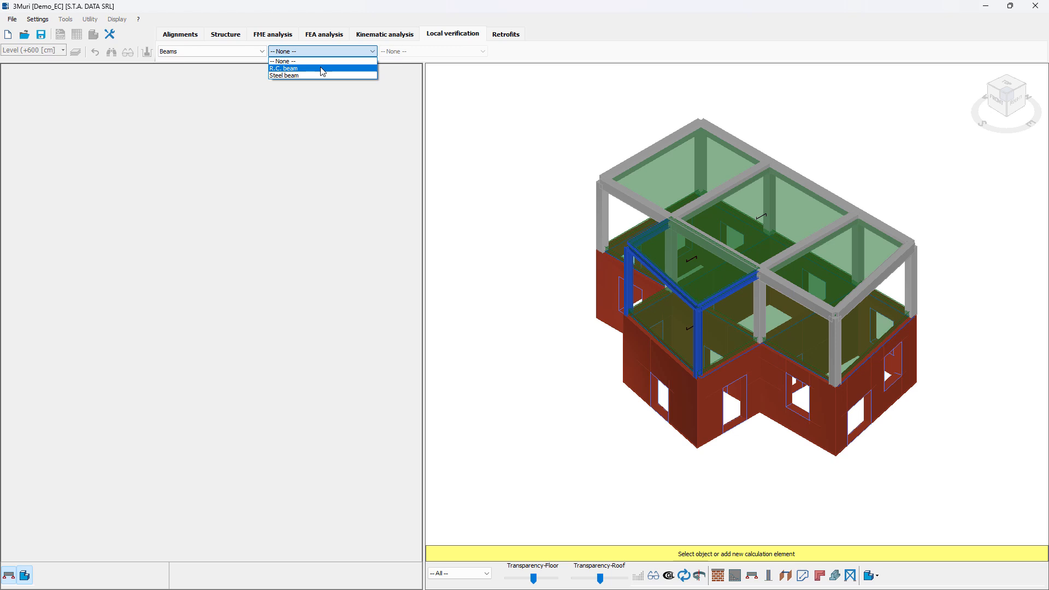
pyautogui.click(322, 68)
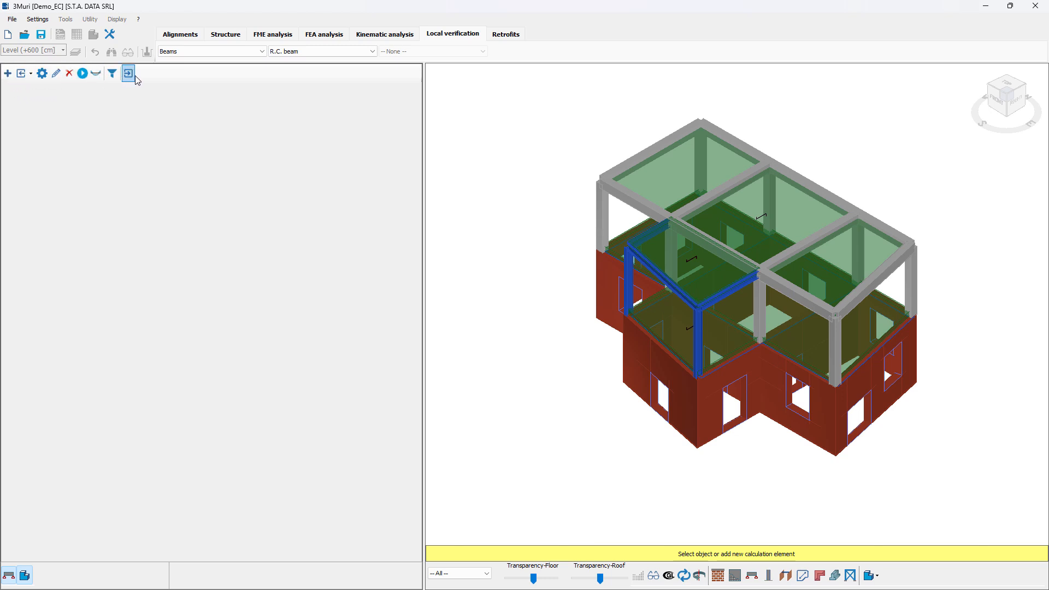
# - Insert a new R.C. girder and set its single span to 500 cm
pyautogui.click(30, 75)
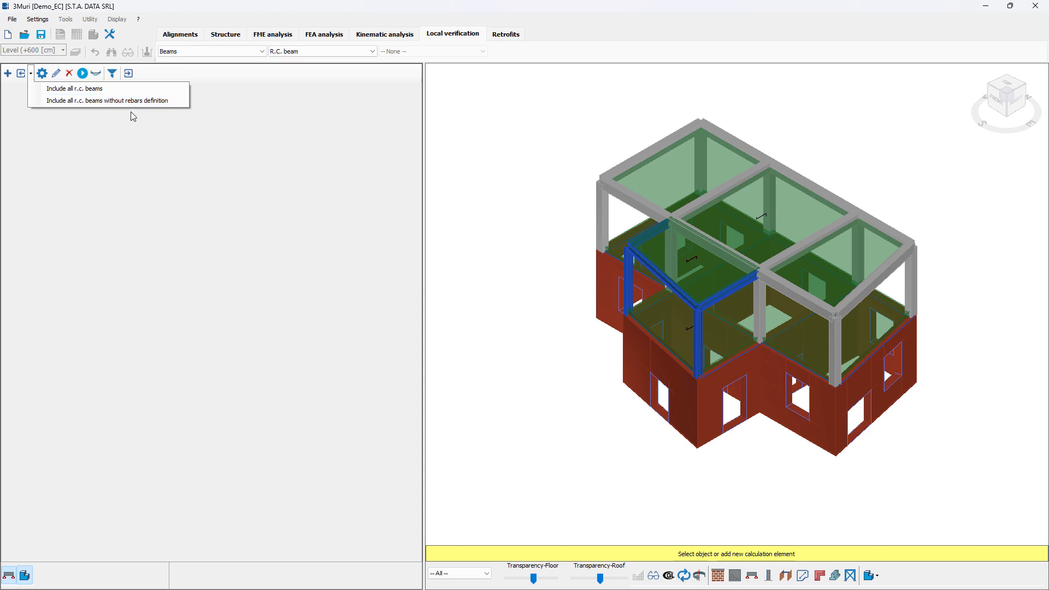
pyautogui.click(113, 132)
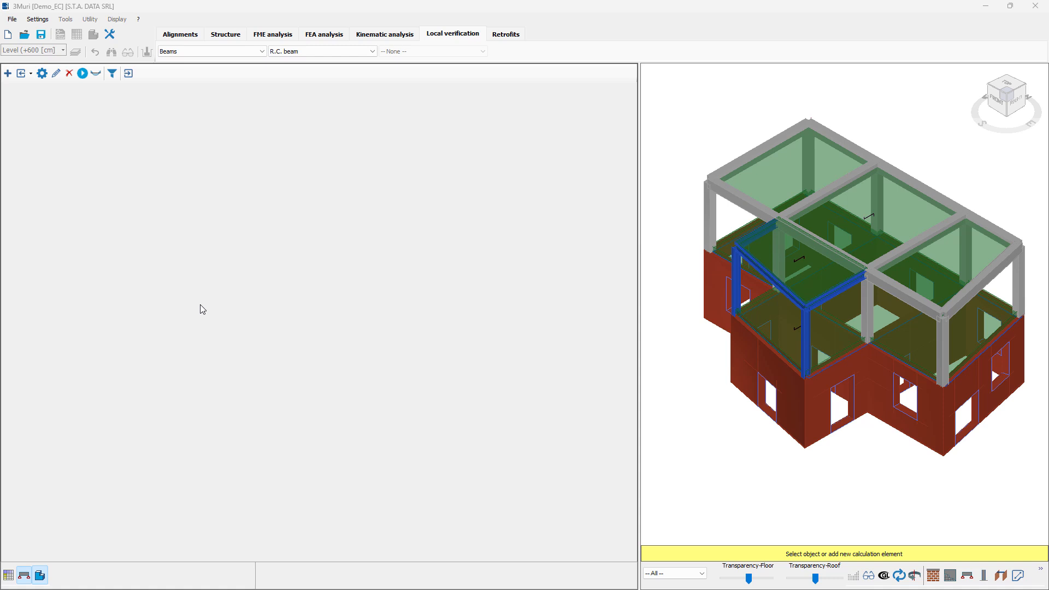
pyautogui.click(7, 73)
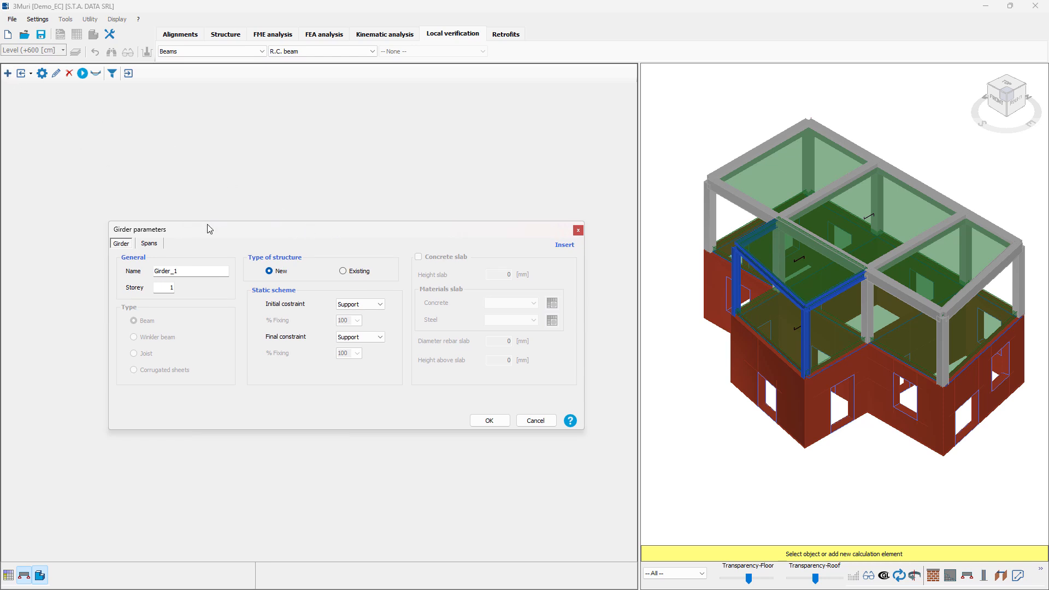
pyautogui.moveTo(221, 228); pyautogui.dragTo(260, 206)
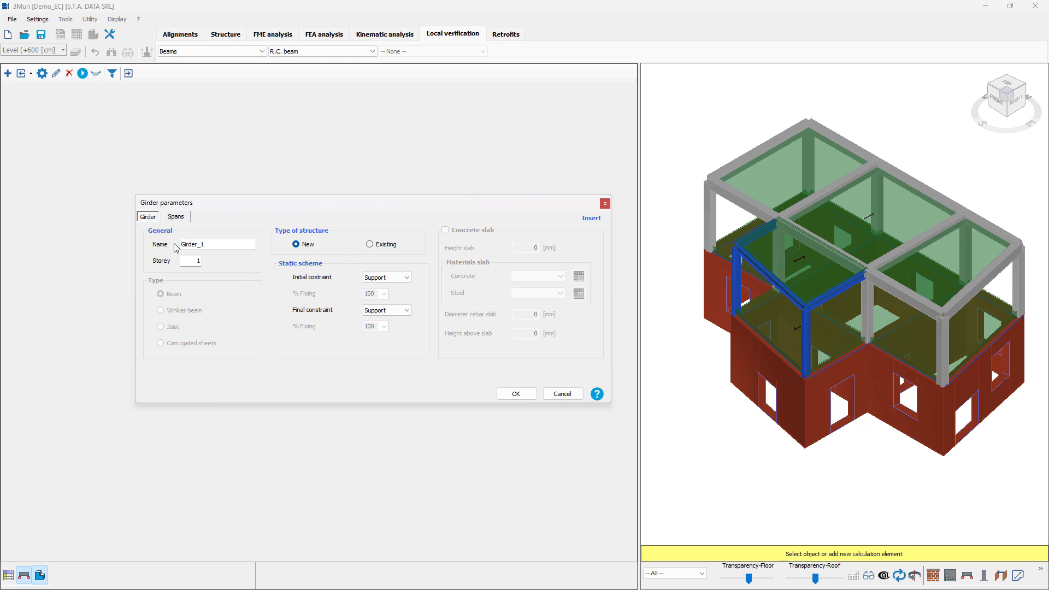
pyautogui.click(175, 217)
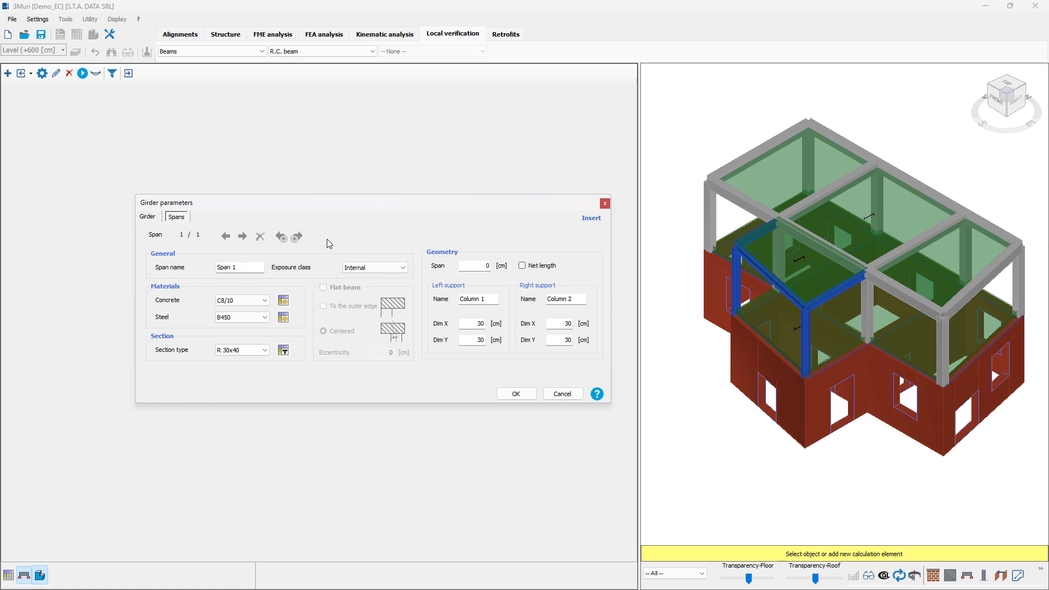
pyautogui.moveTo(363, 201); pyautogui.dragTo(363, 197)
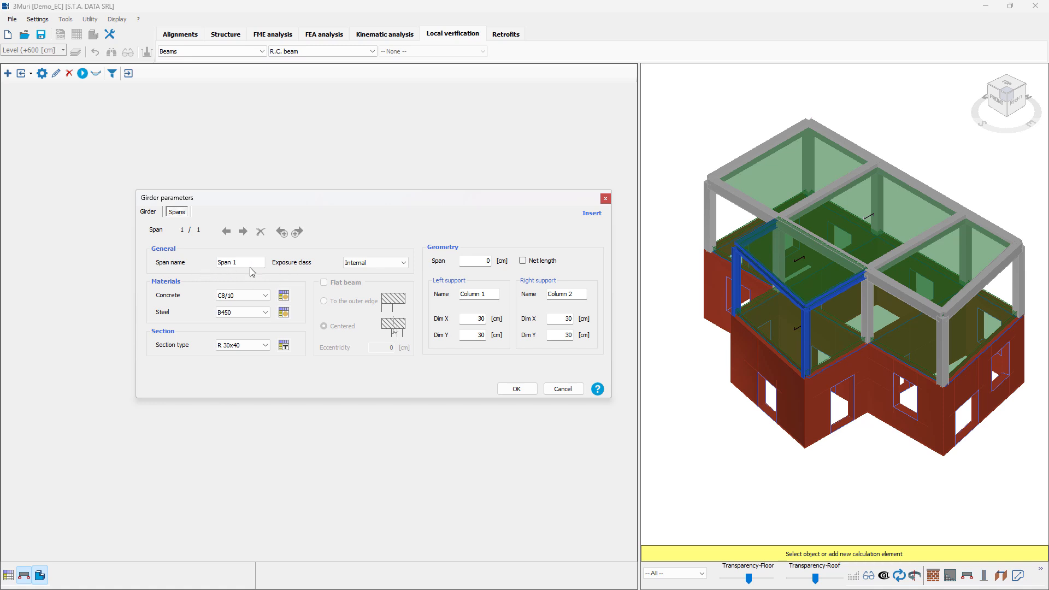
pyautogui.click(483, 261)
pyautogui.write('500')
pyautogui.click(521, 392)
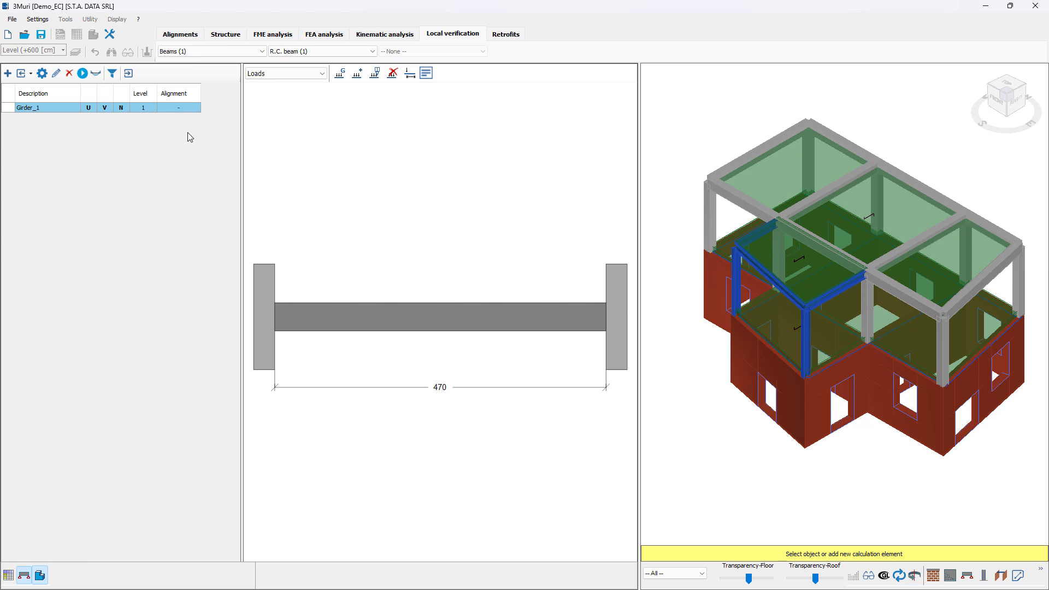
# - Include all R.C. beams of the model in the verification list
pyautogui.click(31, 73)
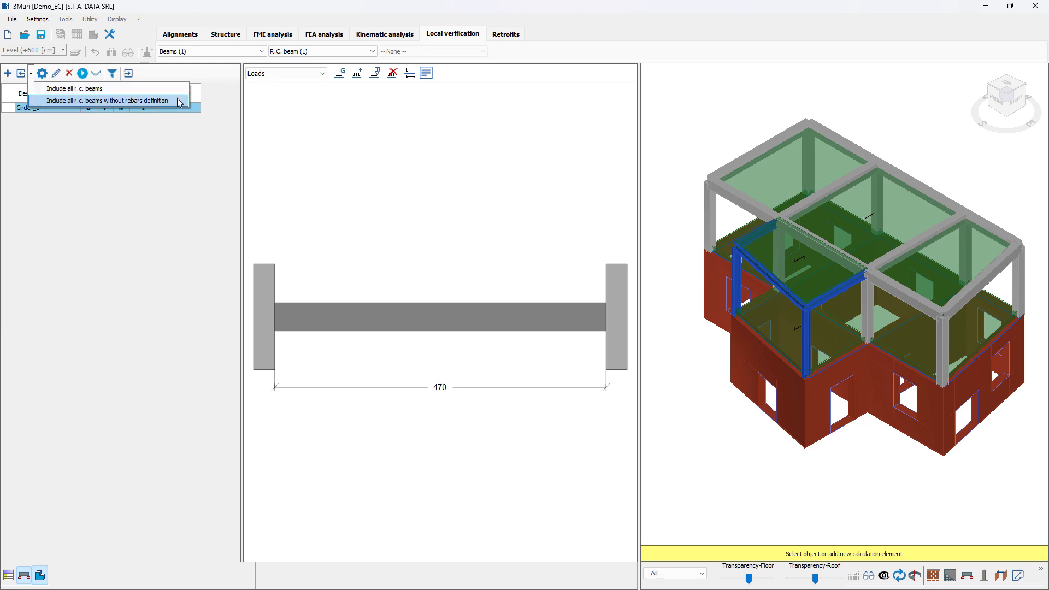
pyautogui.click(33, 76)
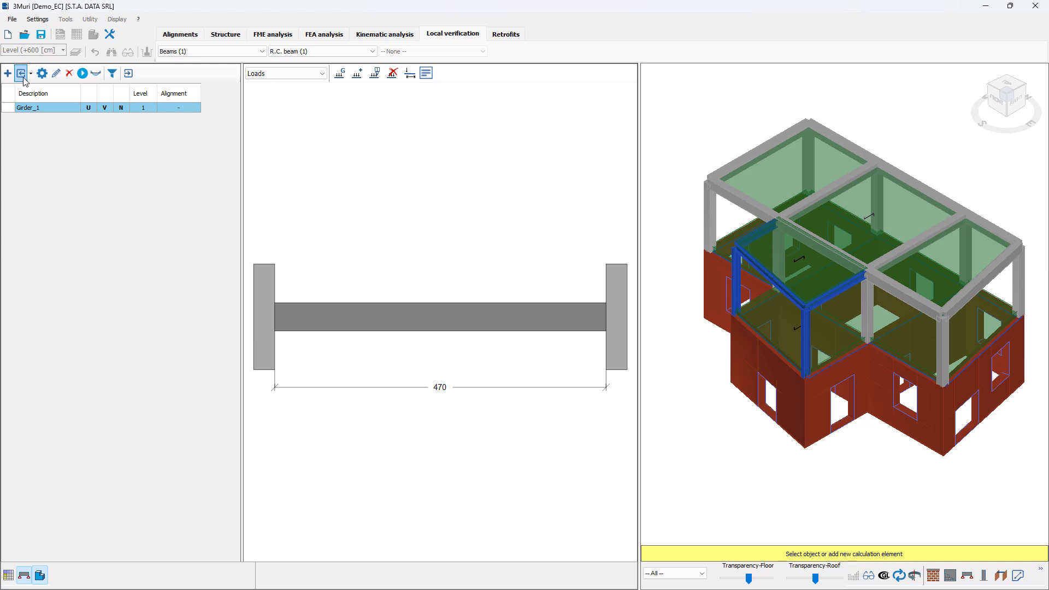
pyautogui.click(22, 76)
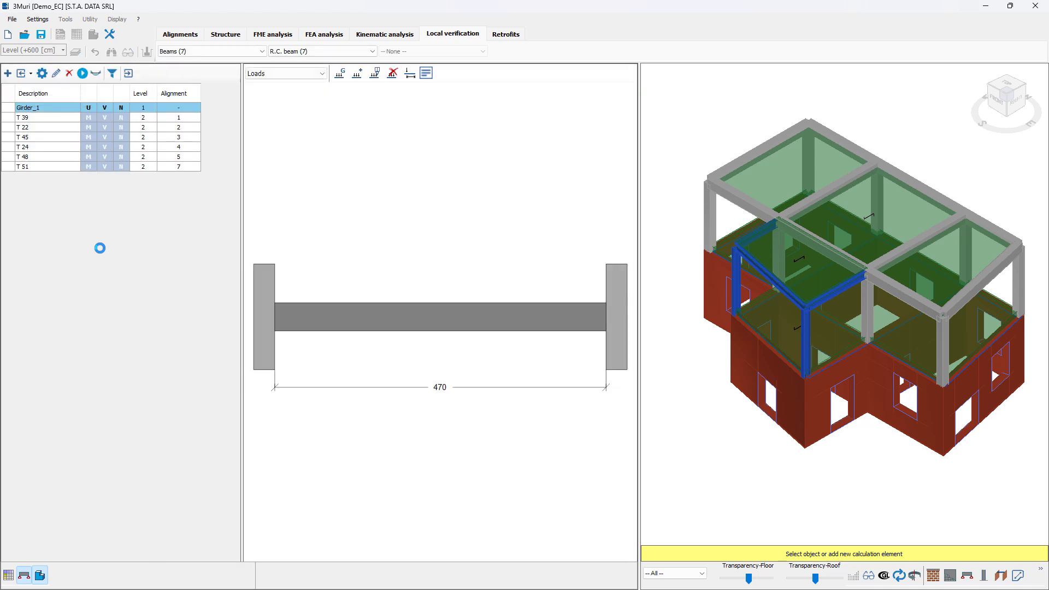
# - Select every beam in the list, from Girder_1 to T 51, and run the calculation
pyautogui.click(69, 121)
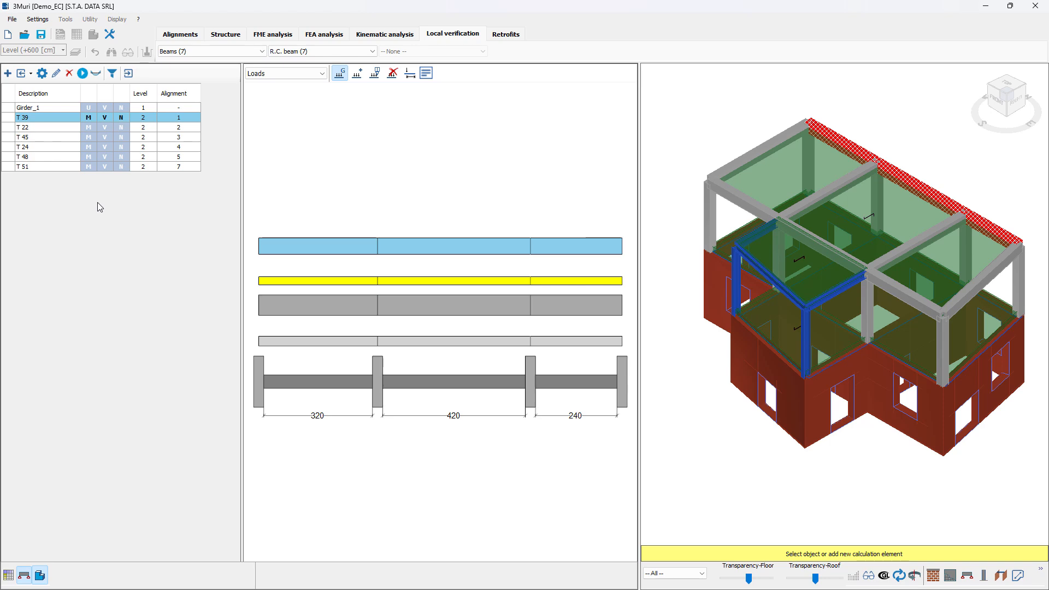
pyautogui.click(61, 107)
pyautogui.hotkey('shift', 'Down')
pyautogui.hotkey('shift', 'Down')
pyautogui.hotkey('shift', 'Down')
pyautogui.hotkey('shift', 'Down')
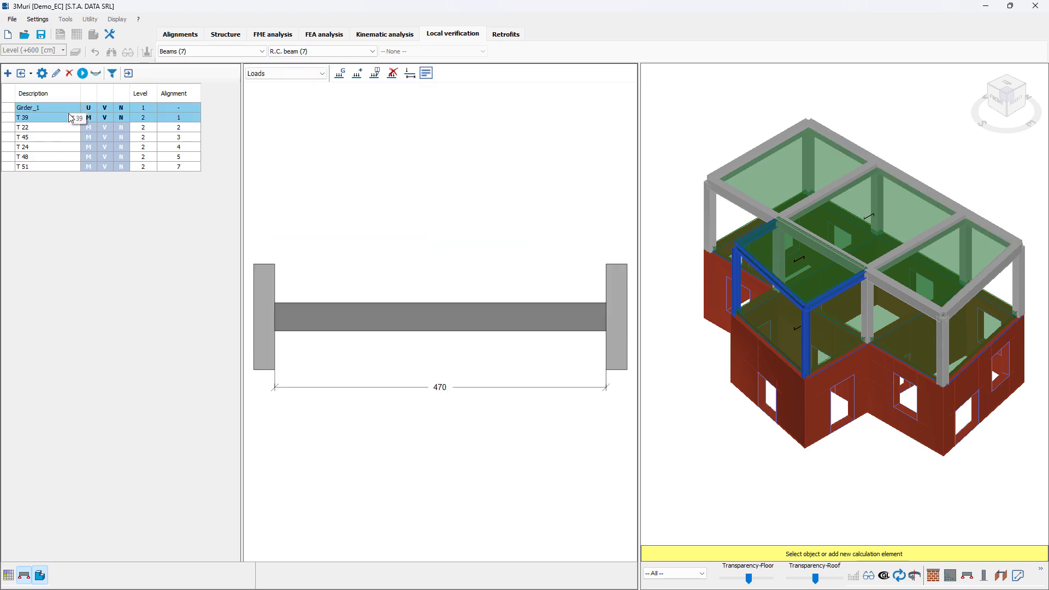
pyautogui.hotkey('shift', 'Down')
pyautogui.hotkey('shift', 'Down')
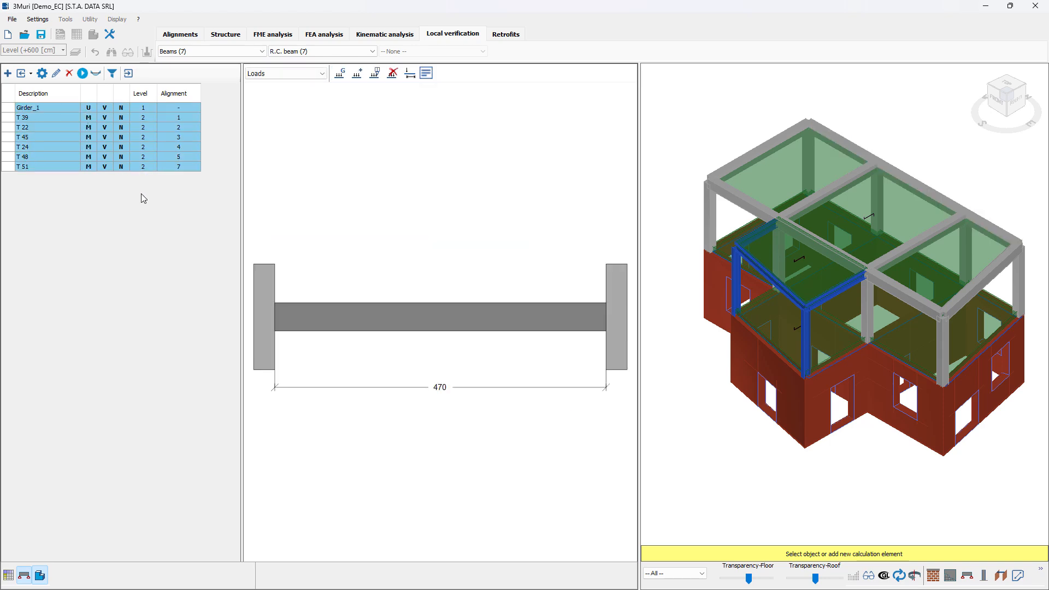
pyautogui.click(82, 74)
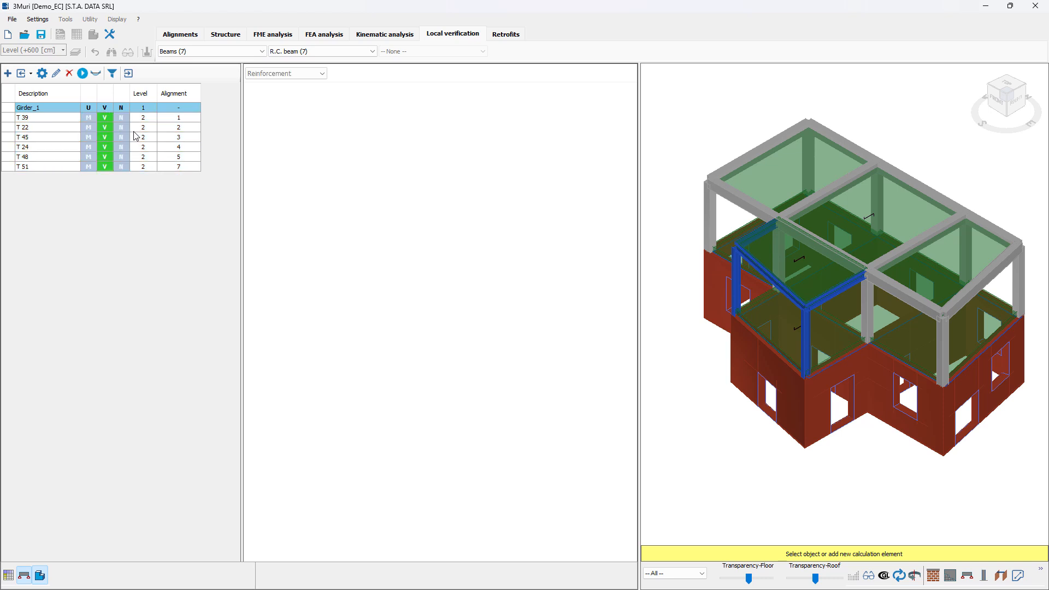
# - Display the reinforcement layout of beam T 39
pyautogui.click(106, 118)
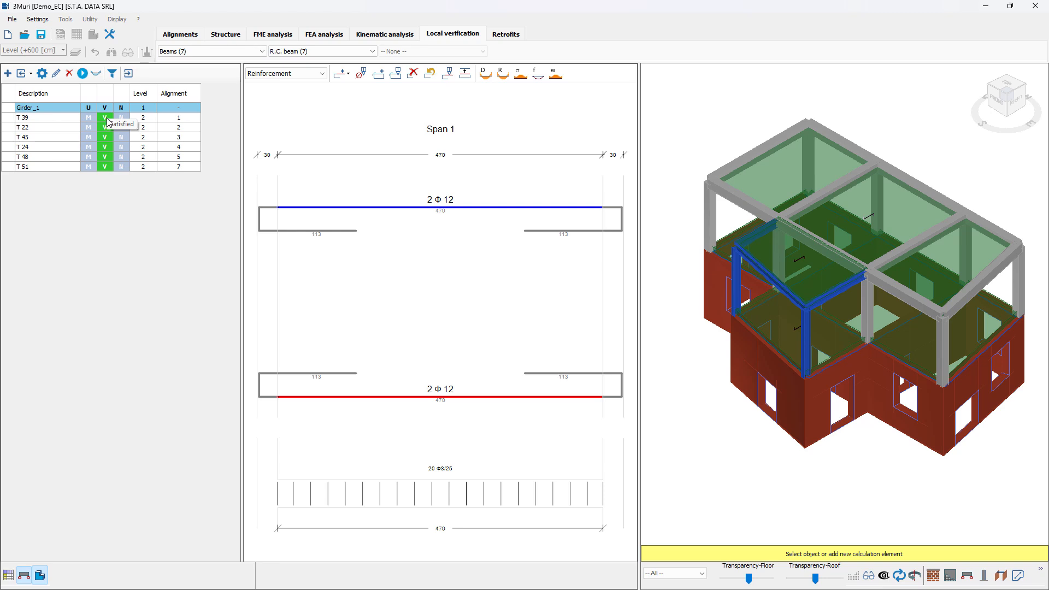
pyautogui.click(108, 121)
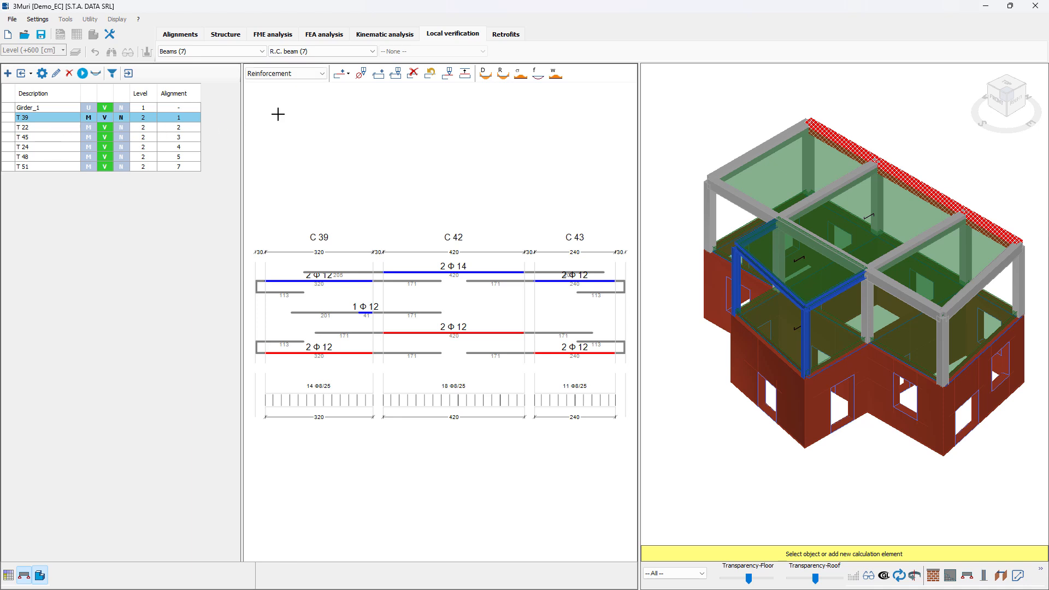
pyautogui.click(319, 75)
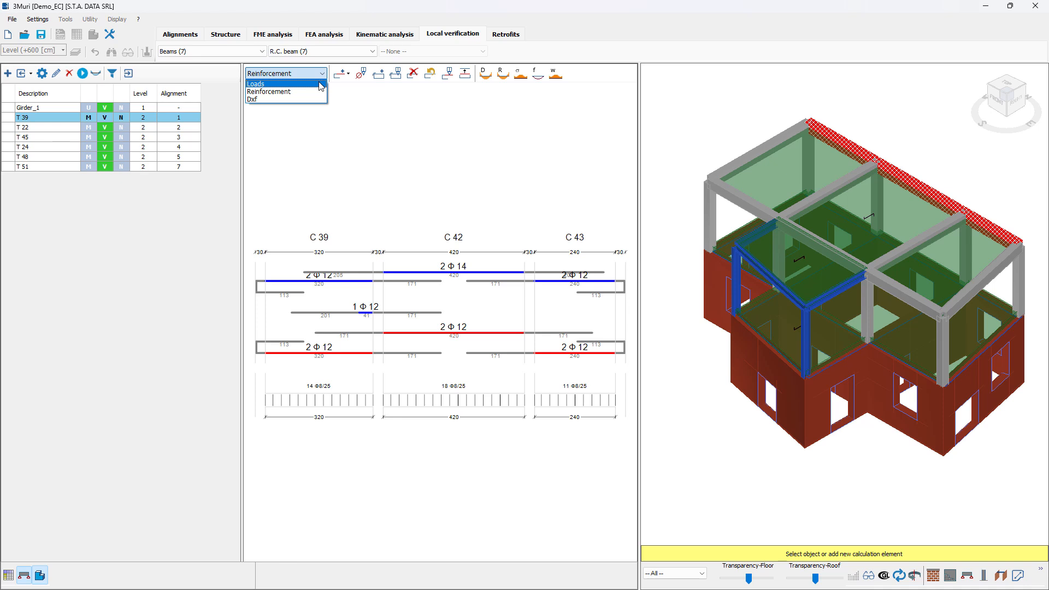
pyautogui.click(385, 130)
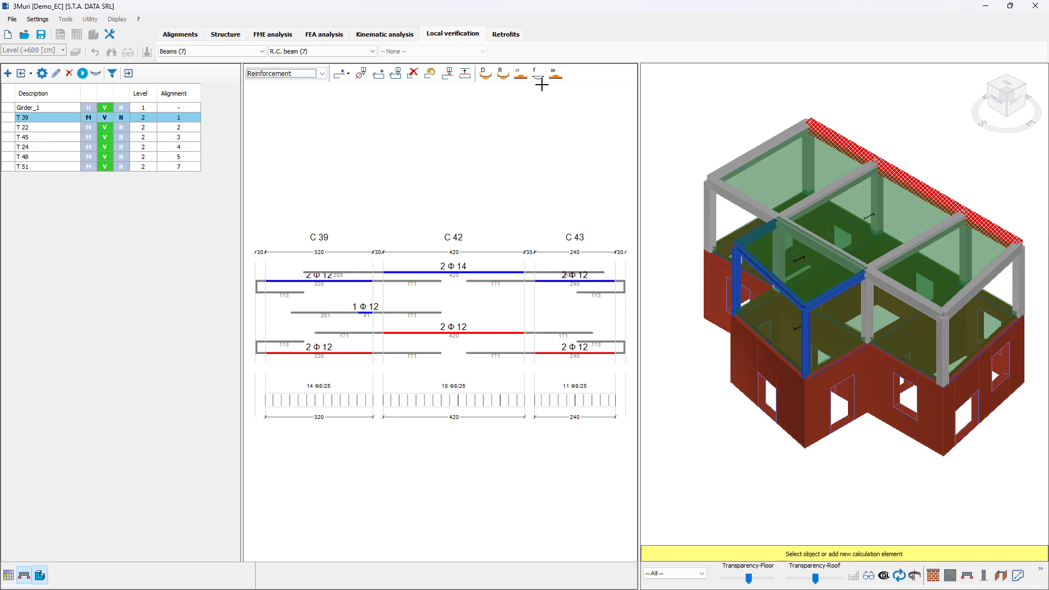
# - Review beam T 39's applied forces, ULS verifications, SLS stresses, deflection and cracking diagrams
pyautogui.click(485, 75)
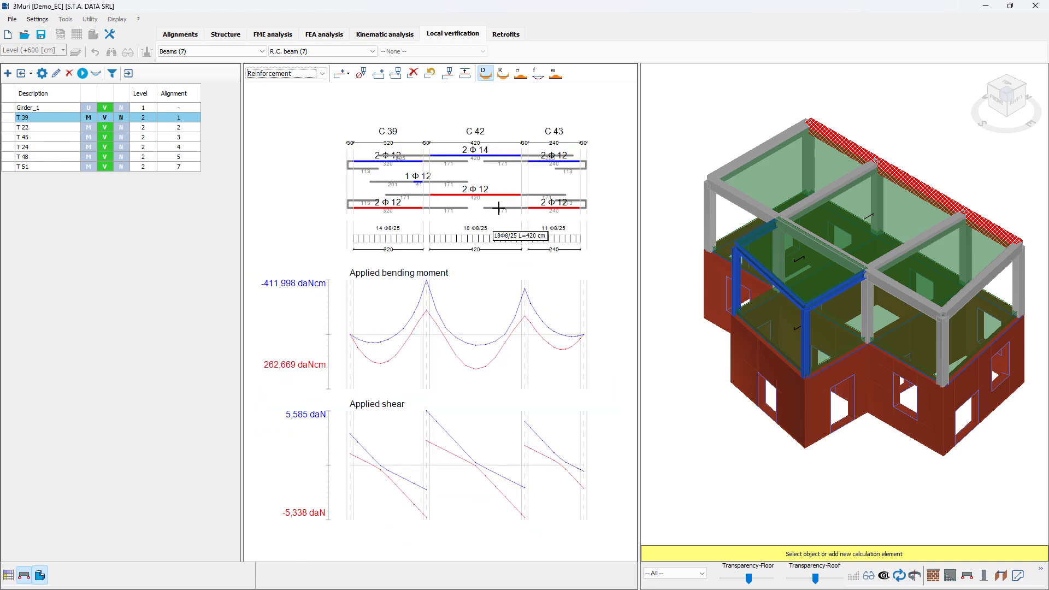
pyautogui.click(502, 74)
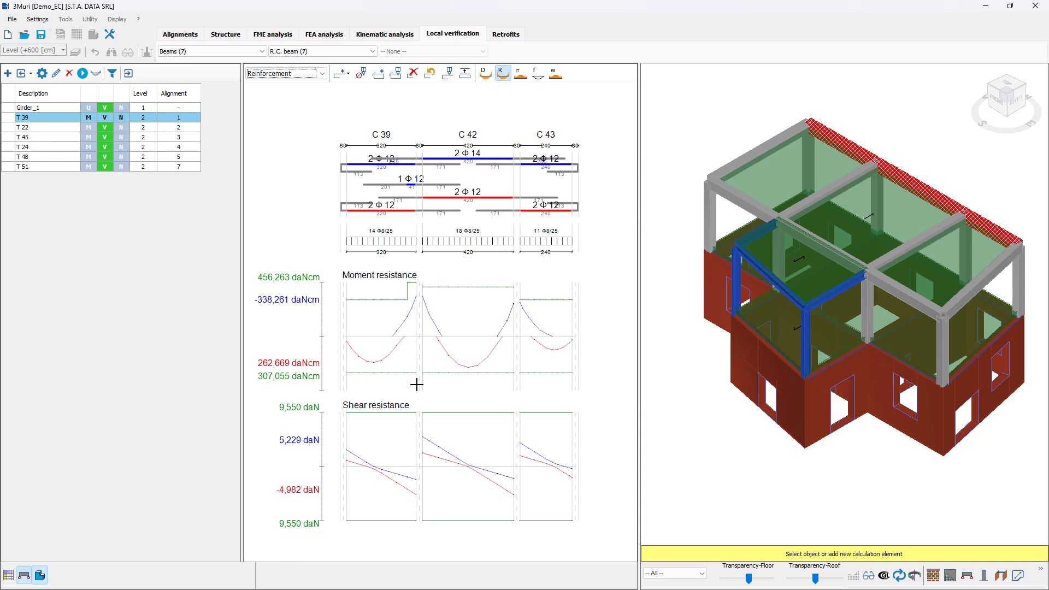
pyautogui.click(520, 75)
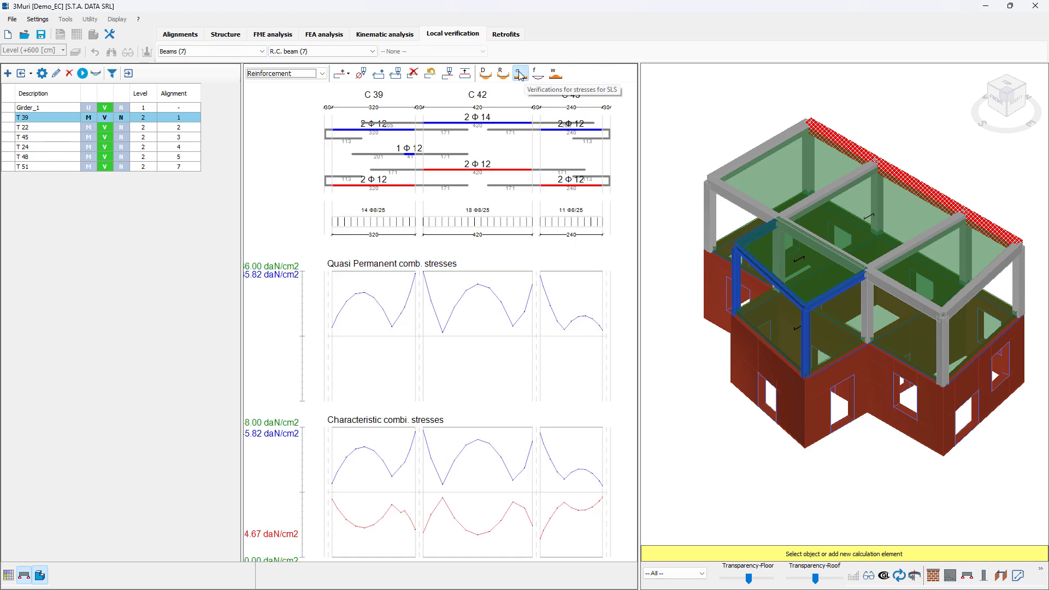
pyautogui.scroll(-1, 541, 306)
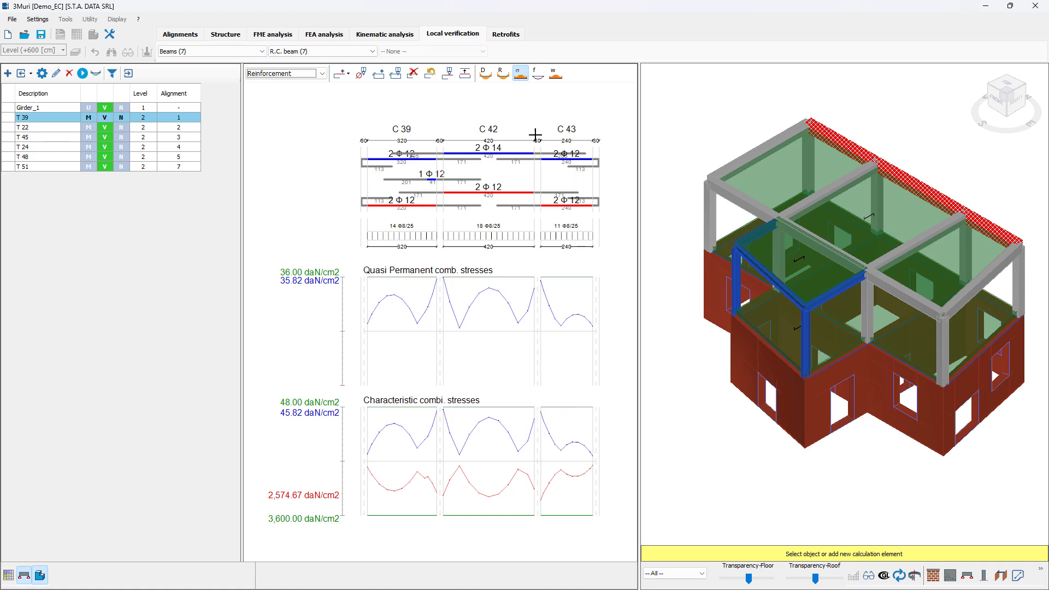
pyautogui.click(538, 75)
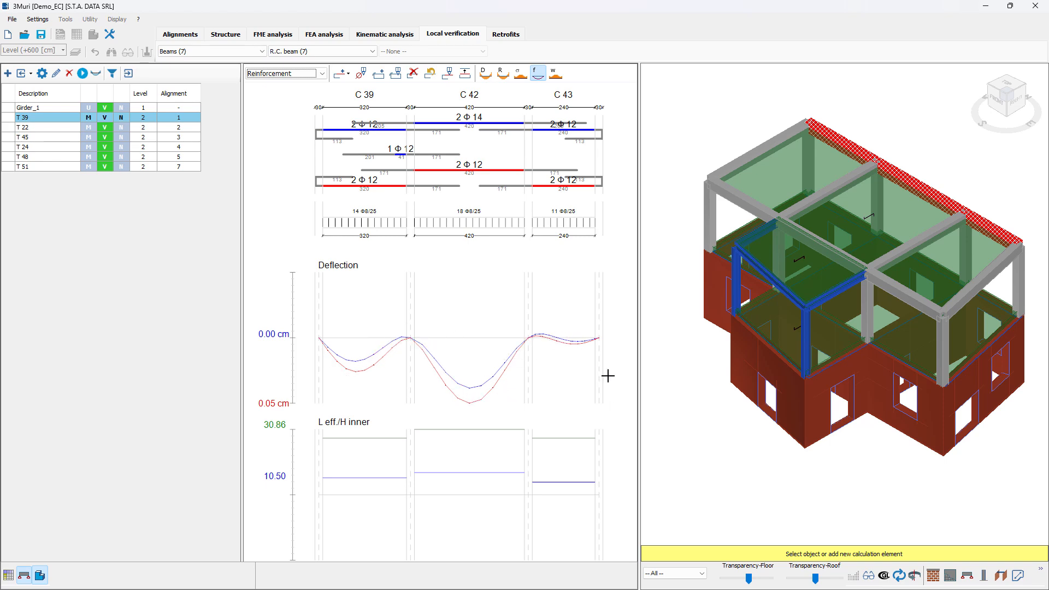
pyautogui.click(556, 75)
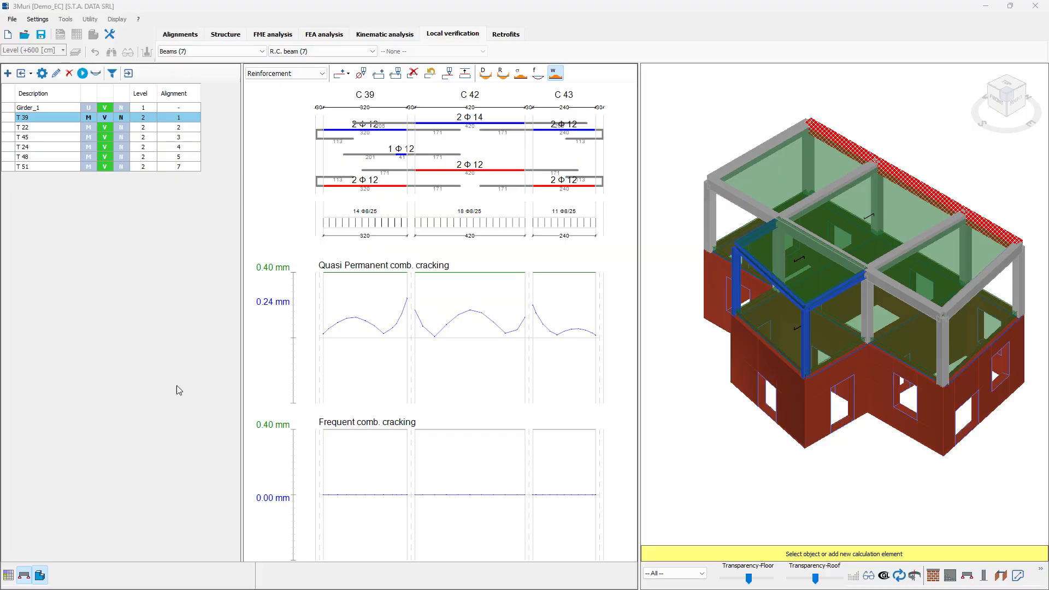
# - Open beam T 22's girder parameters and review its ULS and SLS results
pyautogui.click(66, 127)
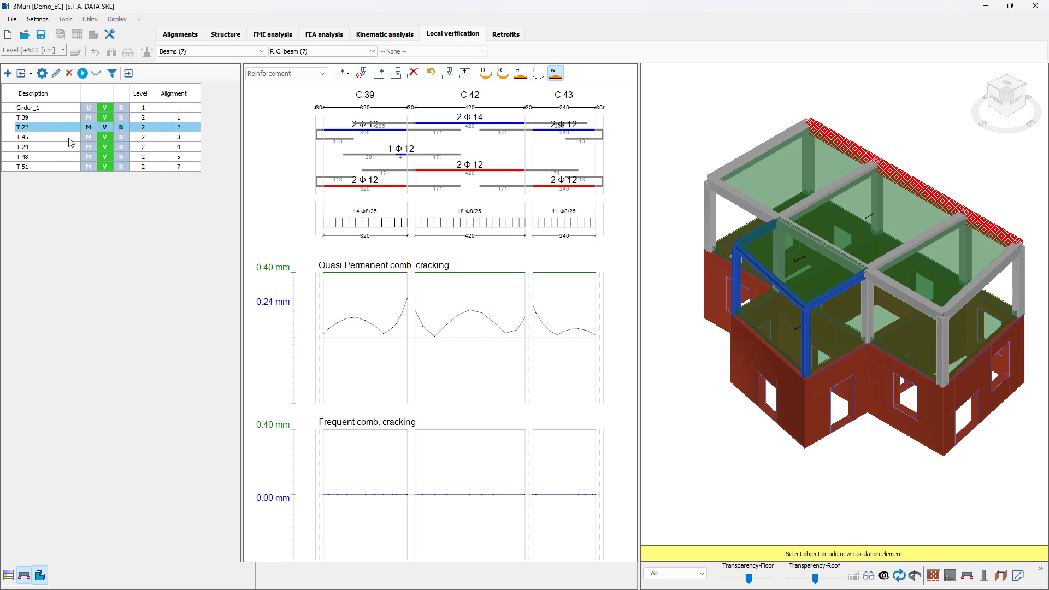
pyautogui.click(42, 73)
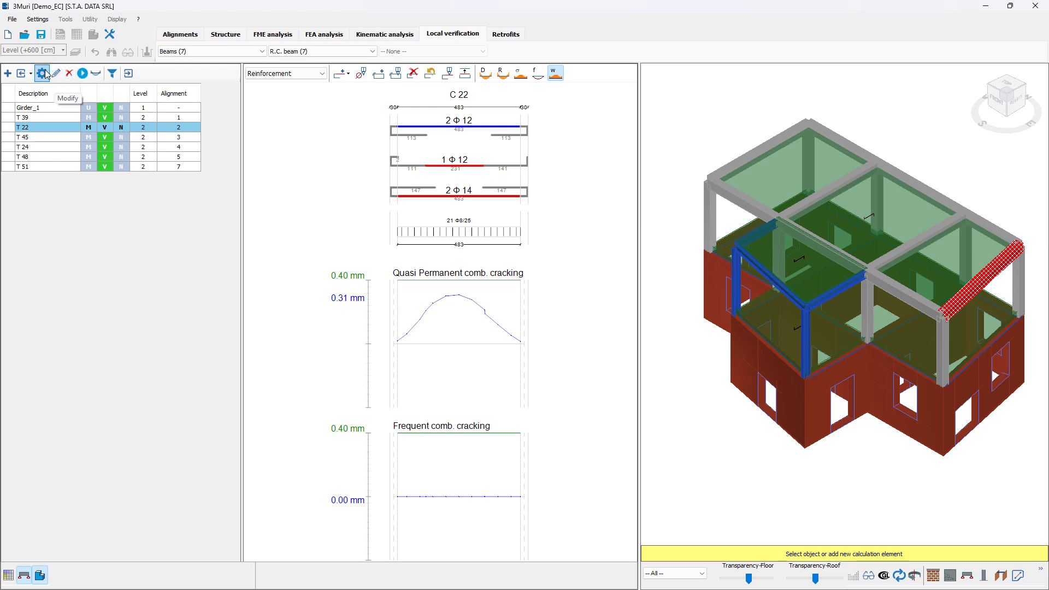
pyautogui.click(96, 73)
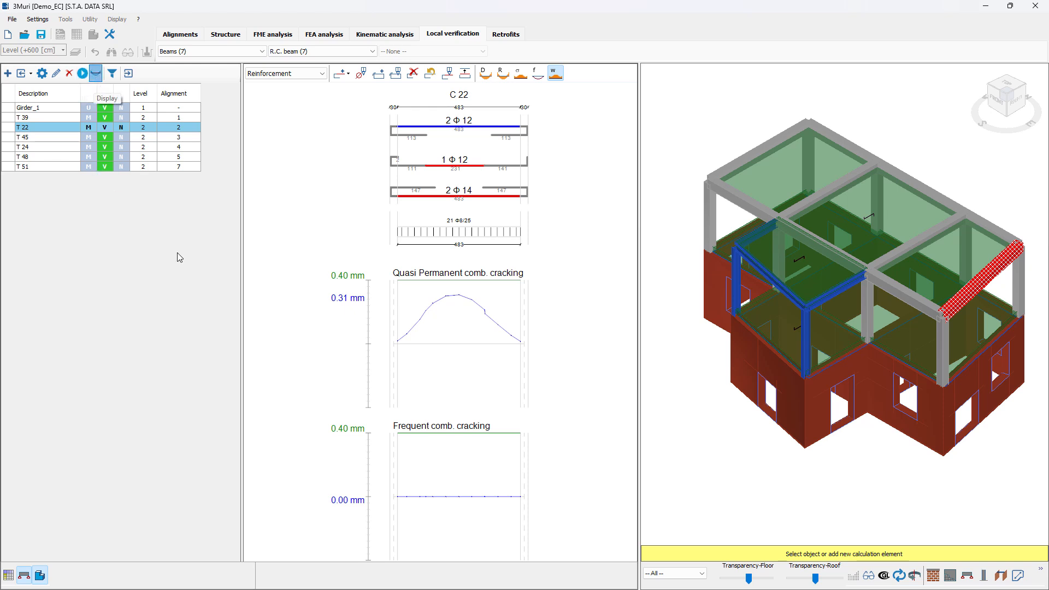
pyautogui.click(96, 73)
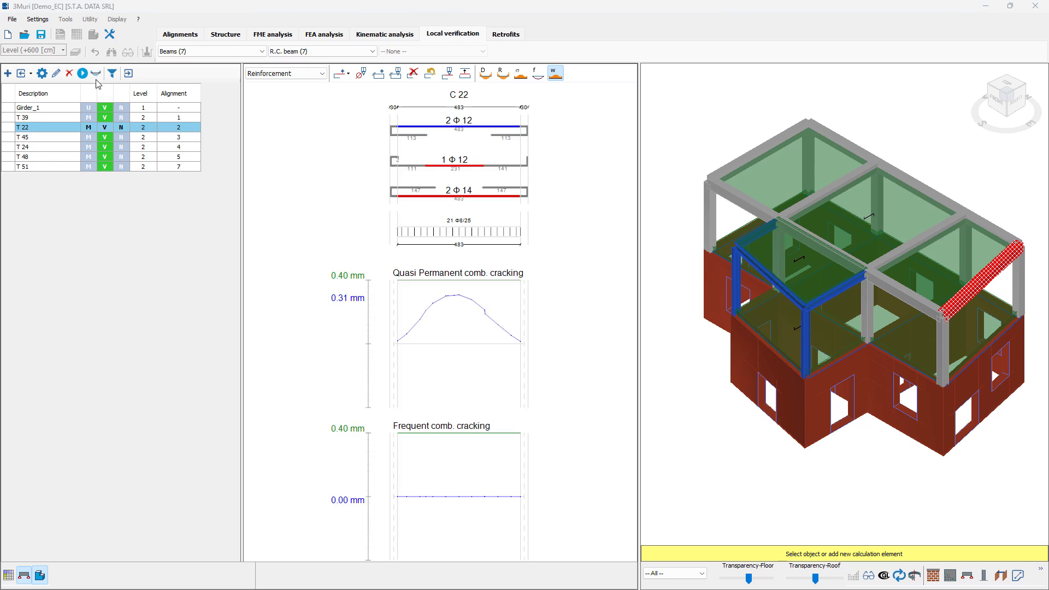
pyautogui.moveTo(0, 194); pyautogui.dragTo(405, 240)
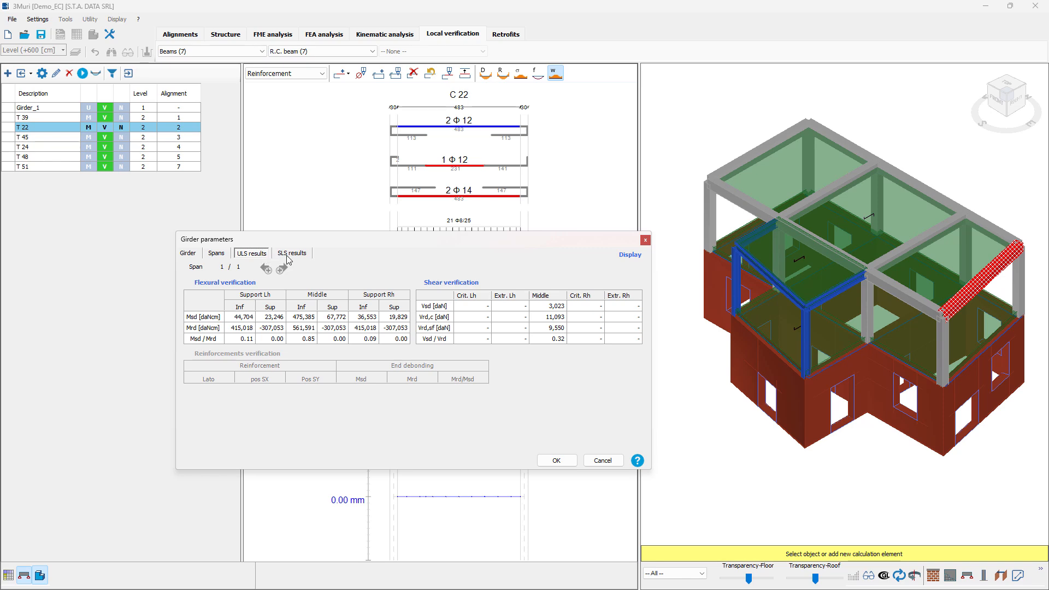
pyautogui.click(285, 254)
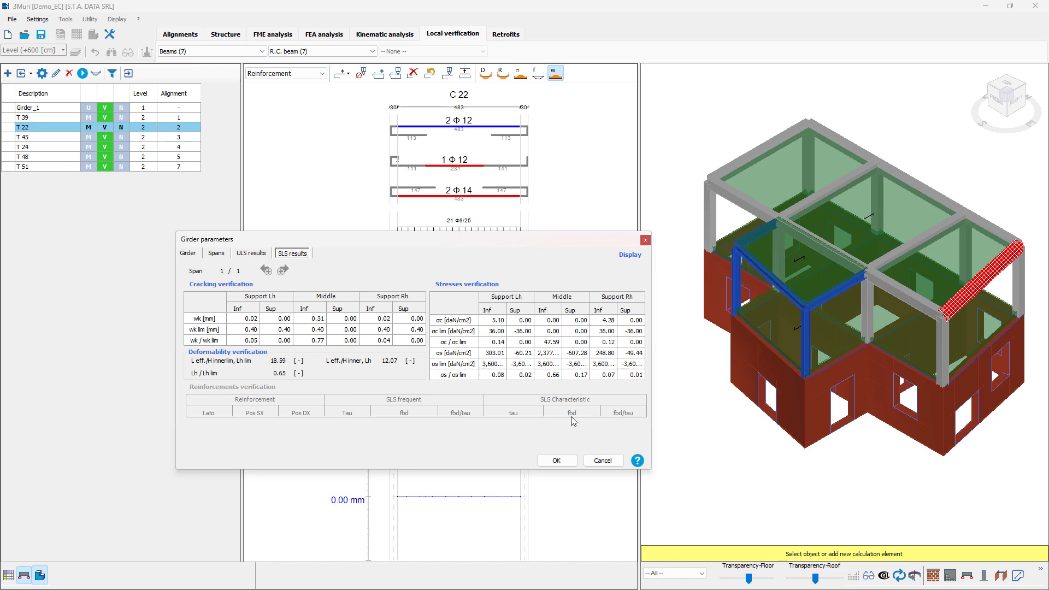
pyautogui.click(645, 239)
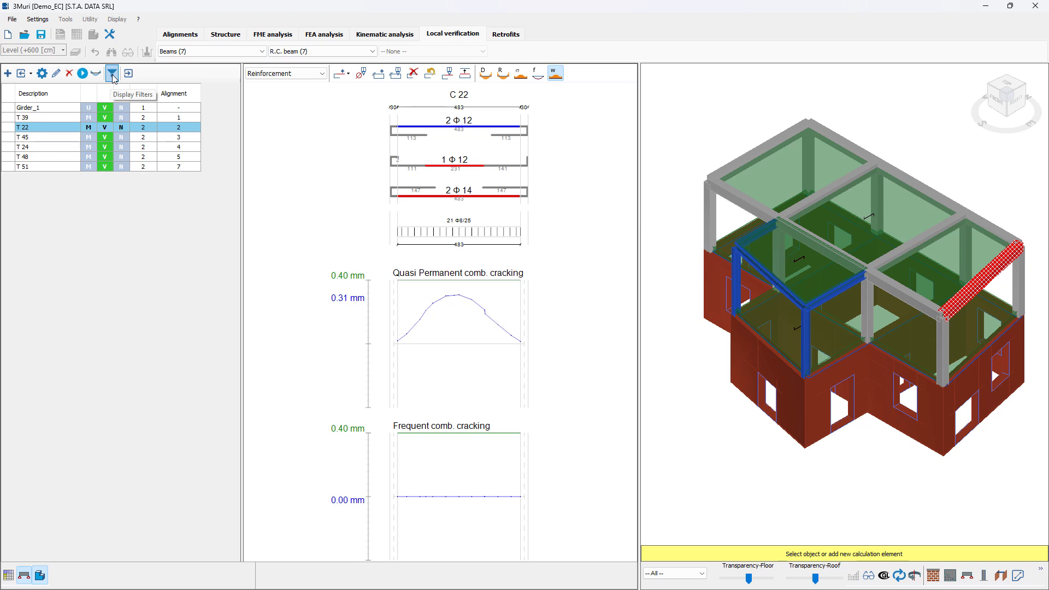
# - Open the display filters for the R.C. beam list and confirm them
pyautogui.click(112, 74)
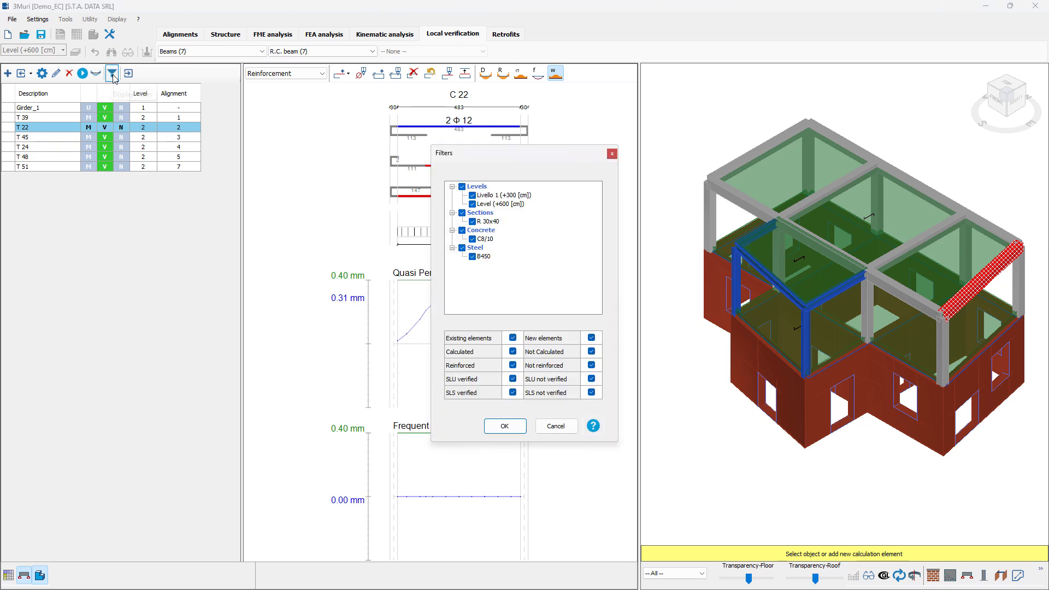
pyautogui.moveTo(540, 155); pyautogui.dragTo(527, 187)
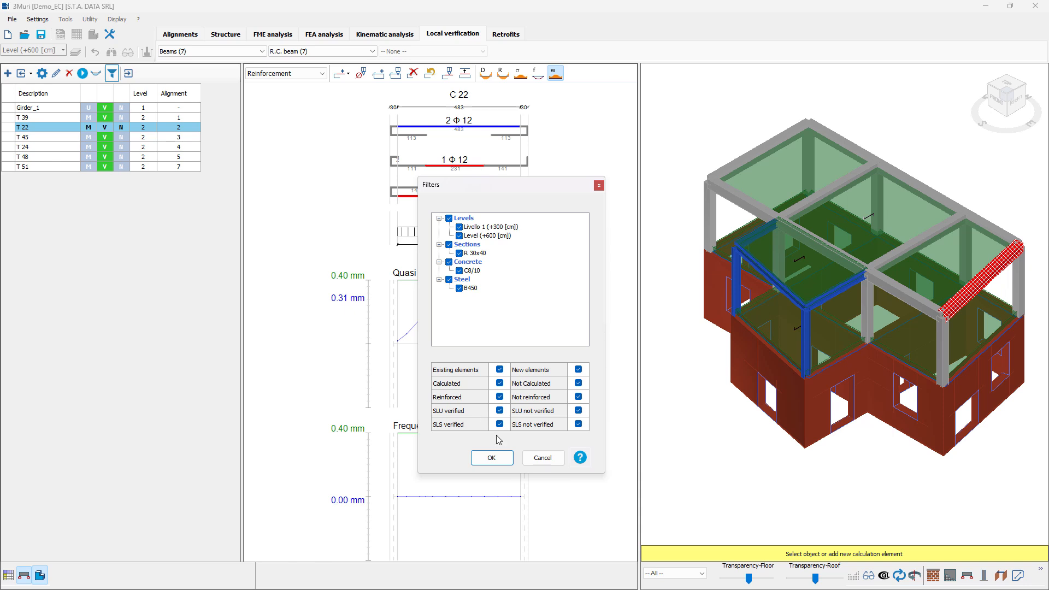
pyautogui.click(542, 458)
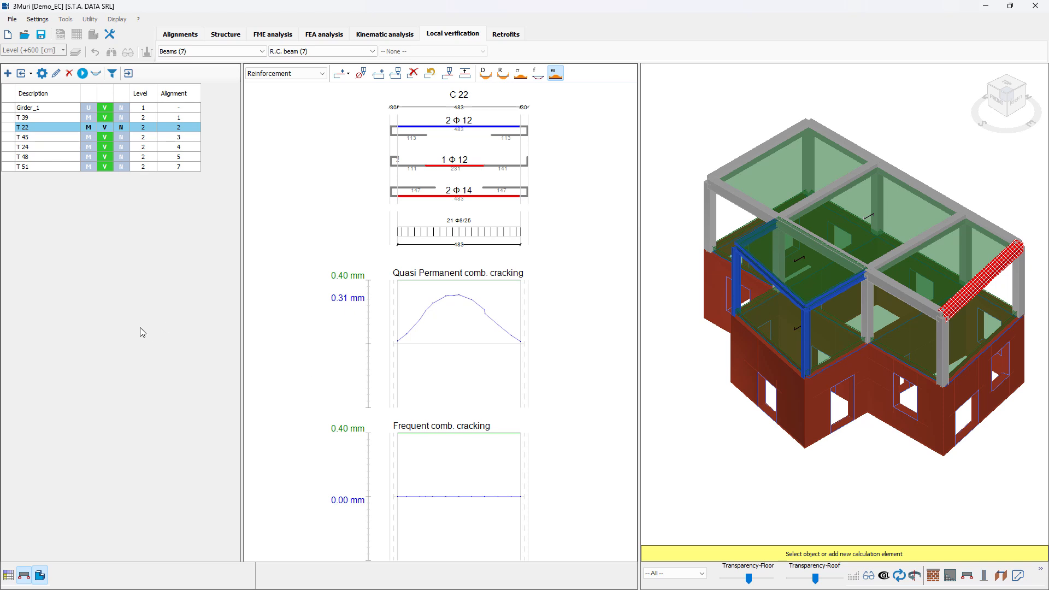
# - Select beam T 45 and export its reinforcement to the structure environment
pyautogui.click(124, 139)
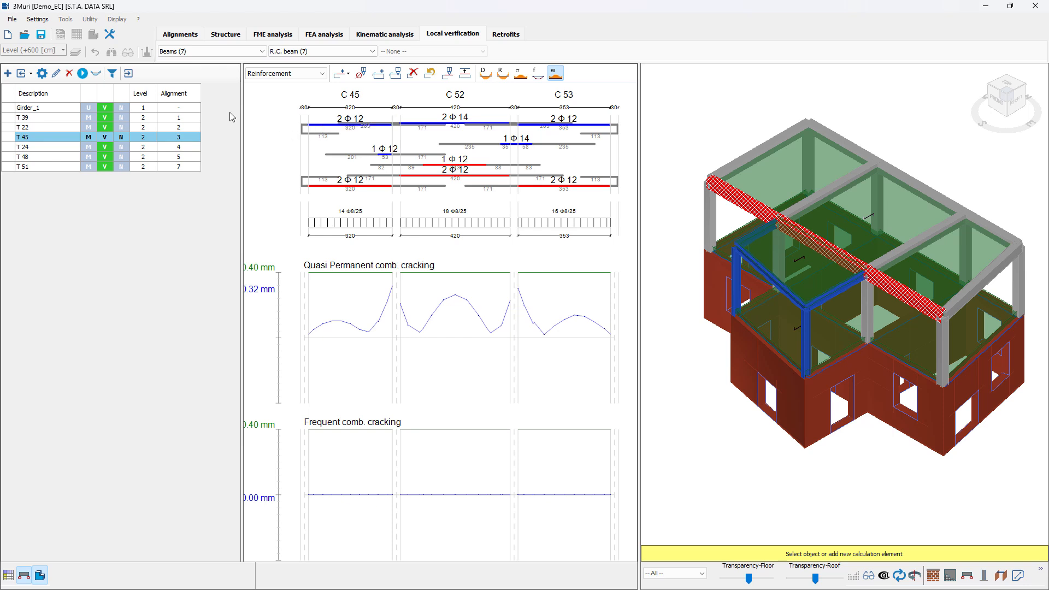
pyautogui.click(129, 74)
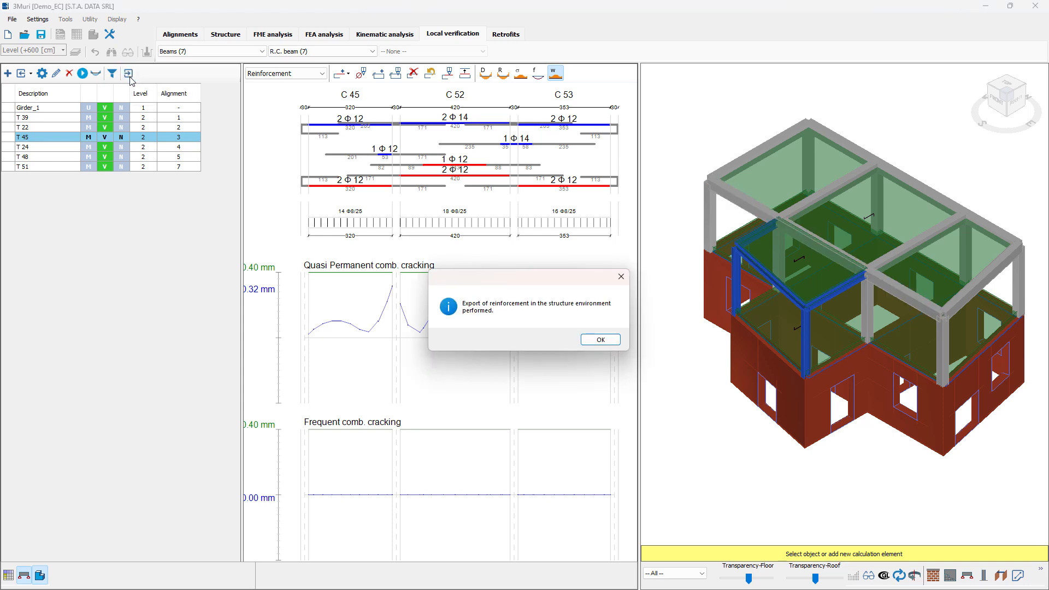
pyautogui.moveTo(502, 283); pyautogui.dragTo(465, 280)
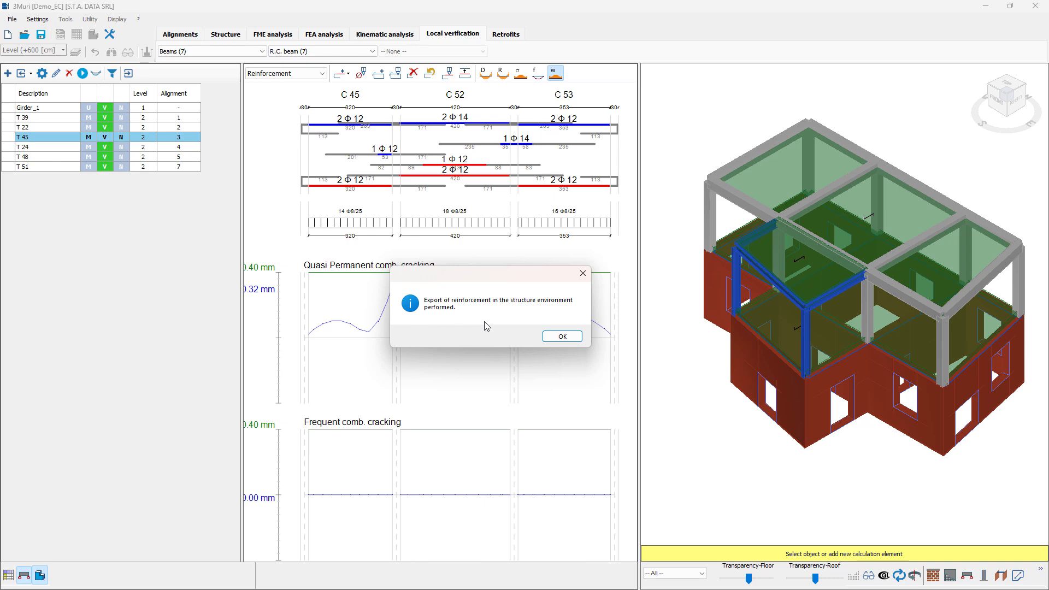
pyautogui.click(563, 337)
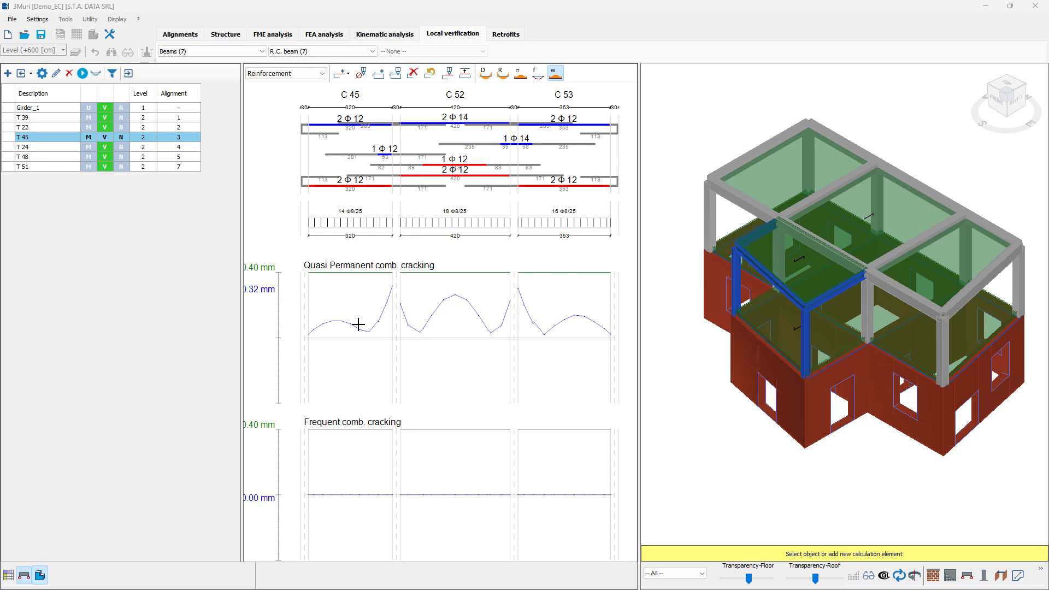
# - Switch to steel beams and add a new steel girder named beam1, checking its calculation parameters
pyautogui.click(323, 55)
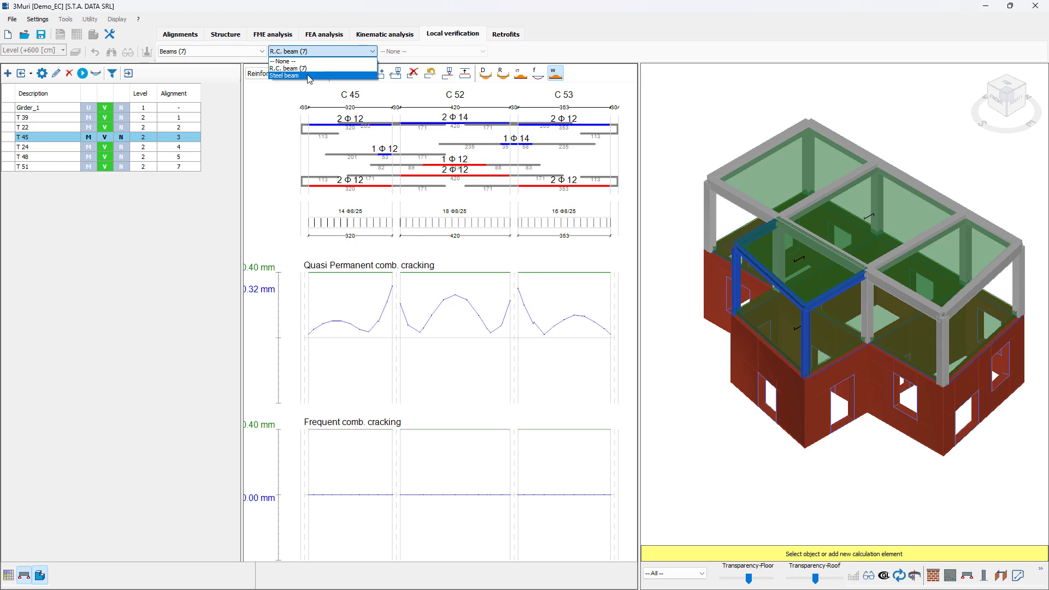
pyautogui.click(309, 76)
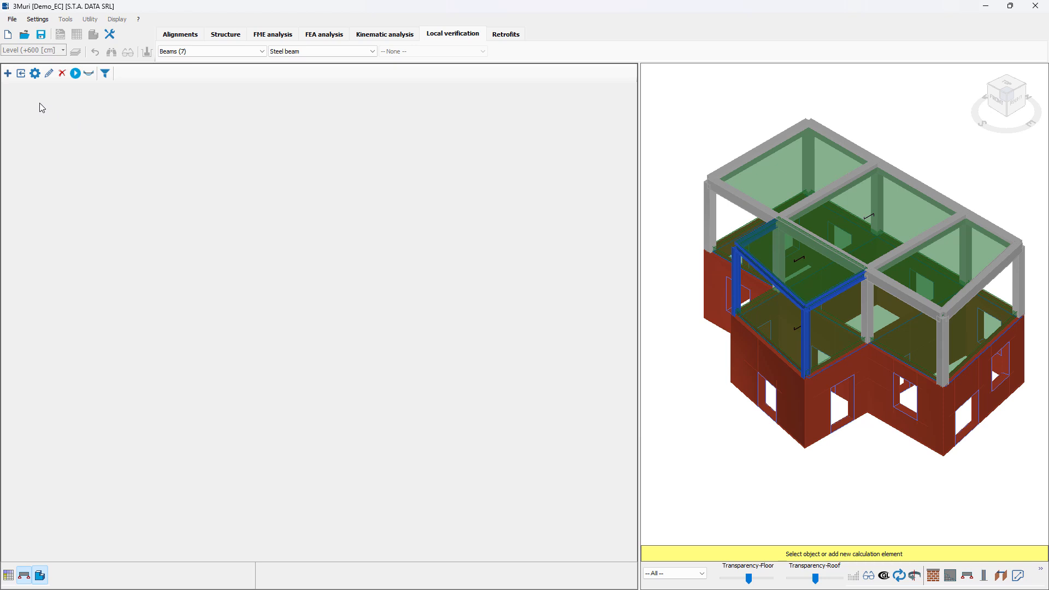
pyautogui.click(10, 76)
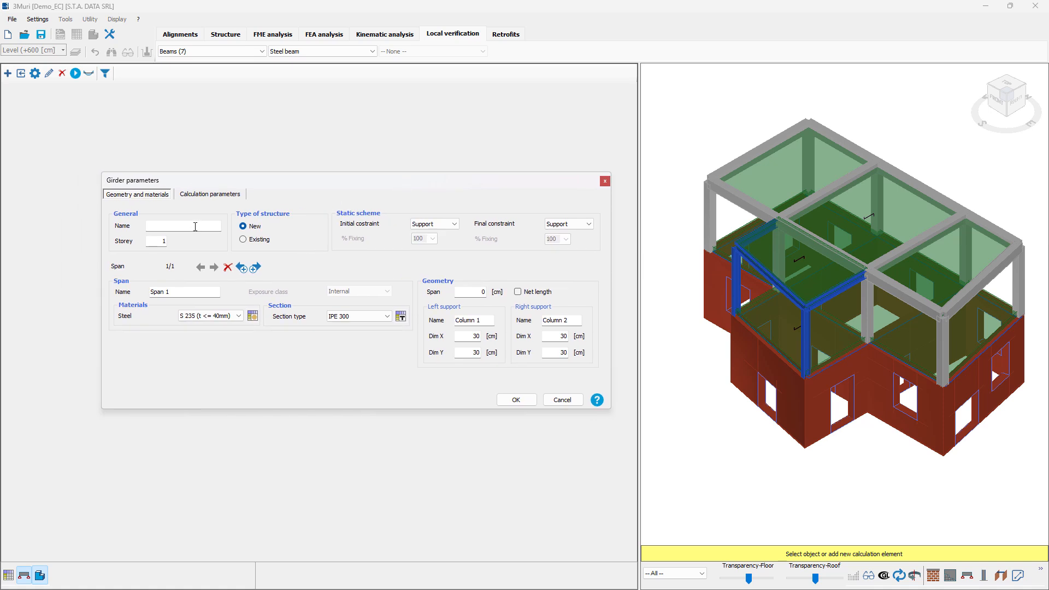
pyautogui.click(198, 227)
pyautogui.click(482, 293)
pyautogui.click(221, 198)
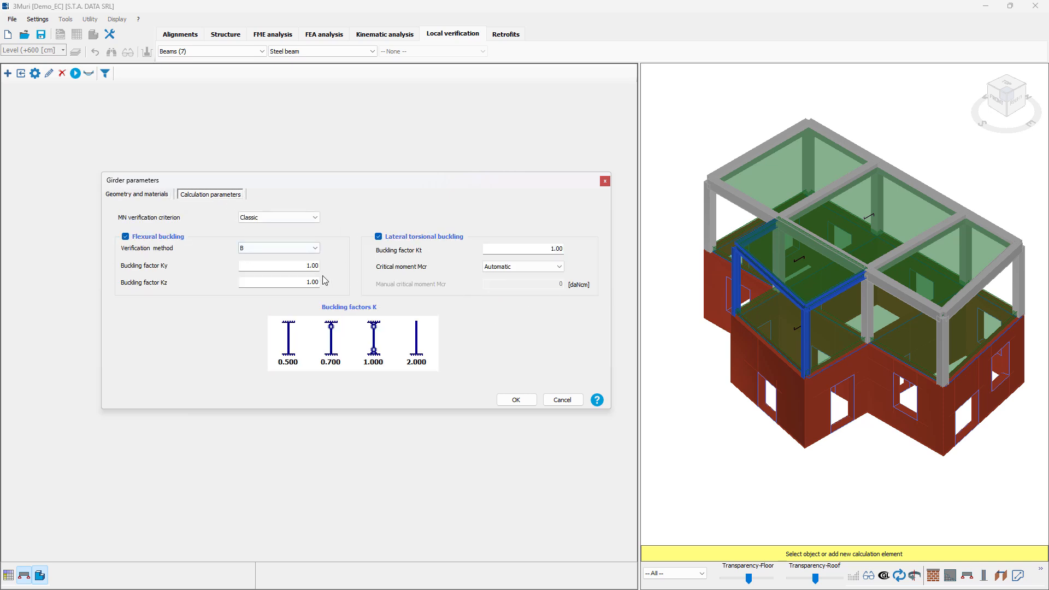
pyautogui.click(516, 400)
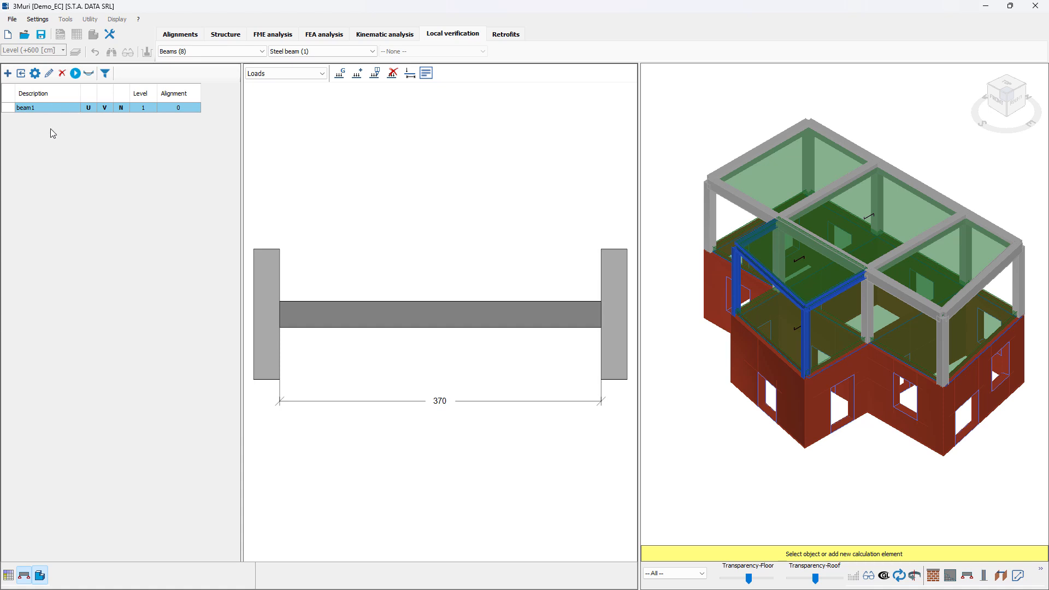
# - Include all the model's steel beams in the verification list
pyautogui.click(35, 107)
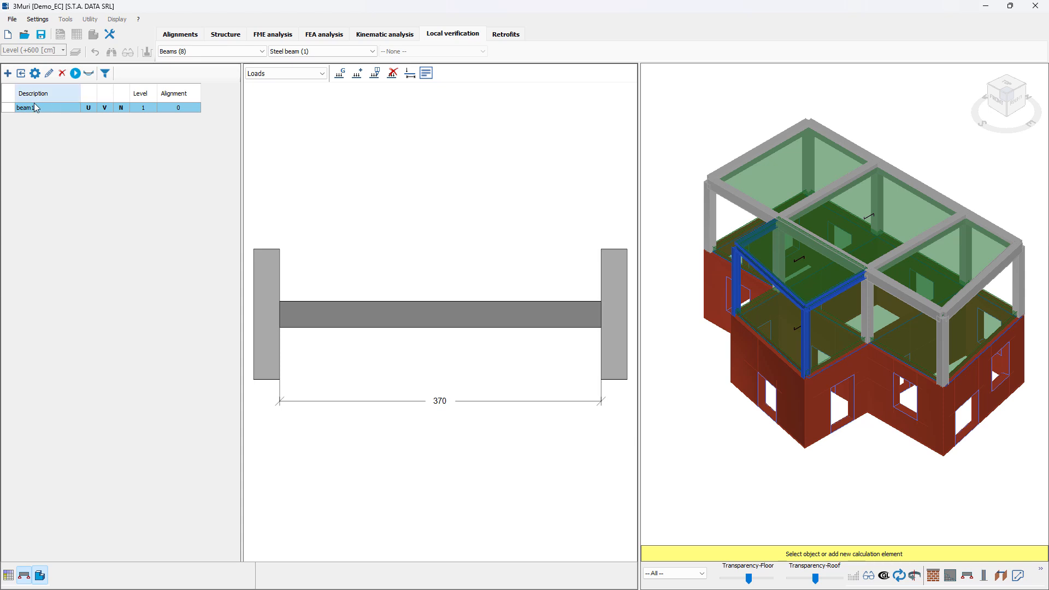
pyautogui.click(21, 75)
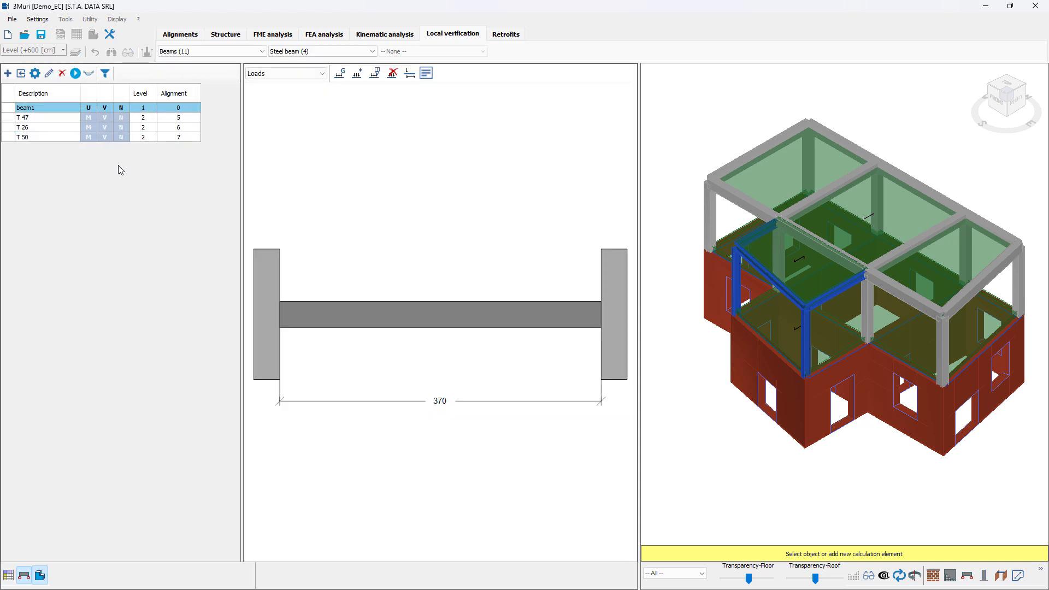
# - Browse the loads of the steel beams T 47, T 26 and beam1
pyautogui.click(54, 118)
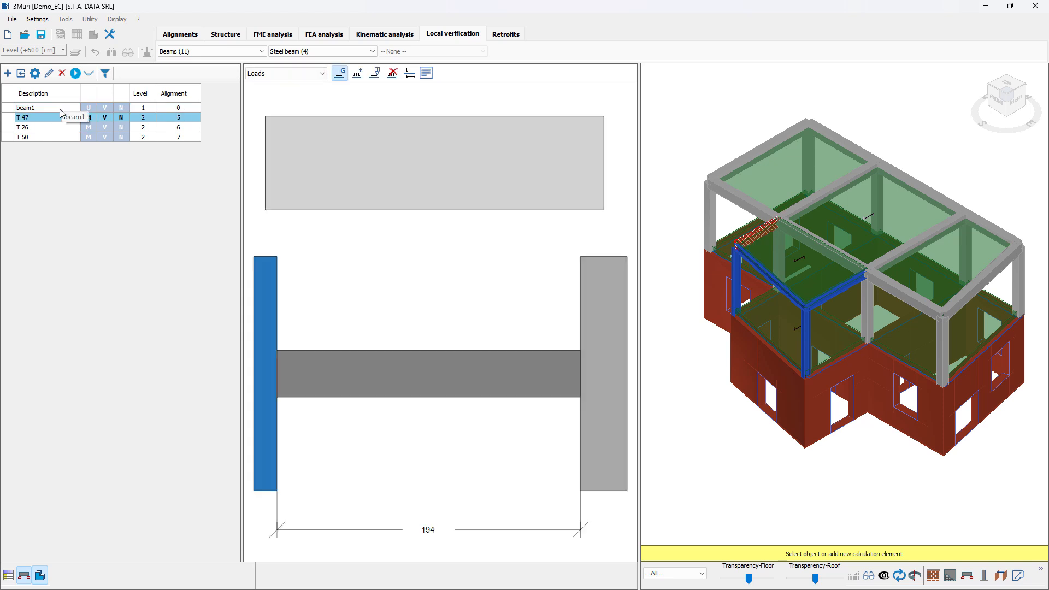
pyautogui.click(60, 109)
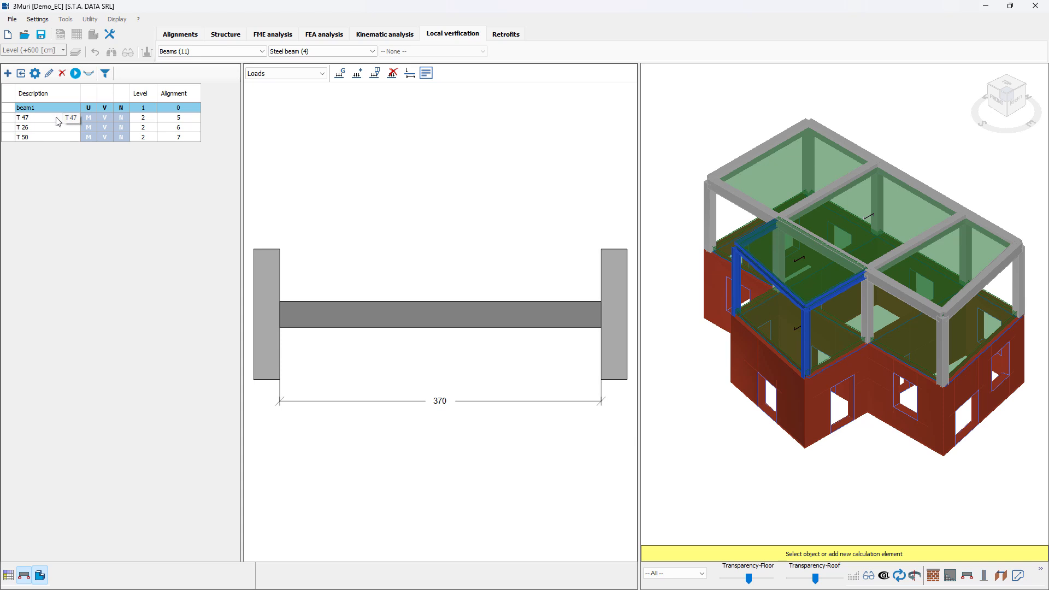
pyautogui.click(57, 120)
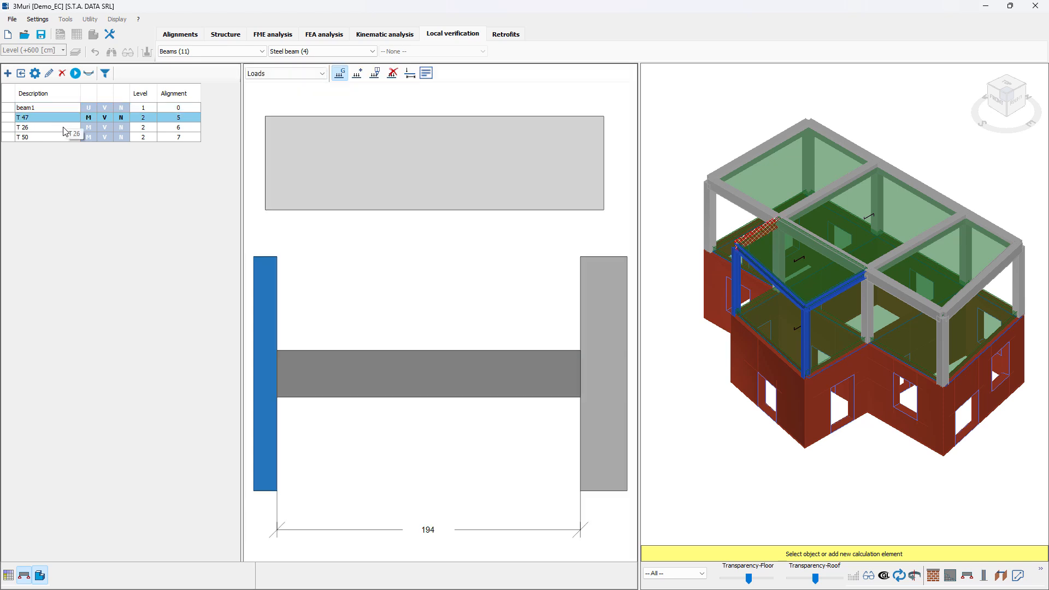
pyautogui.click(62, 129)
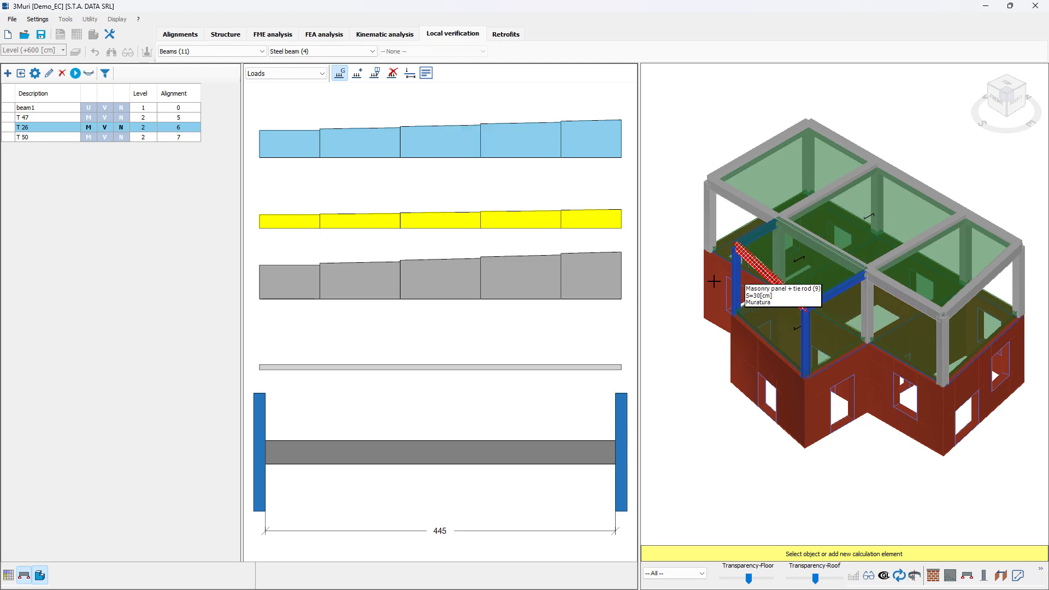
pyautogui.click(71, 108)
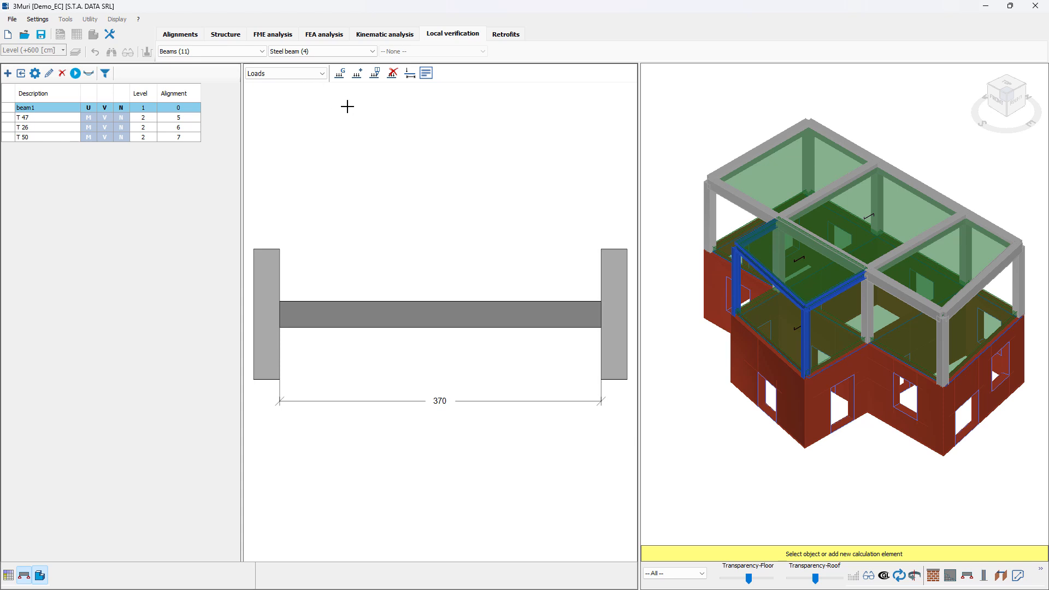
pyautogui.click(339, 80)
pyautogui.click(615, 194)
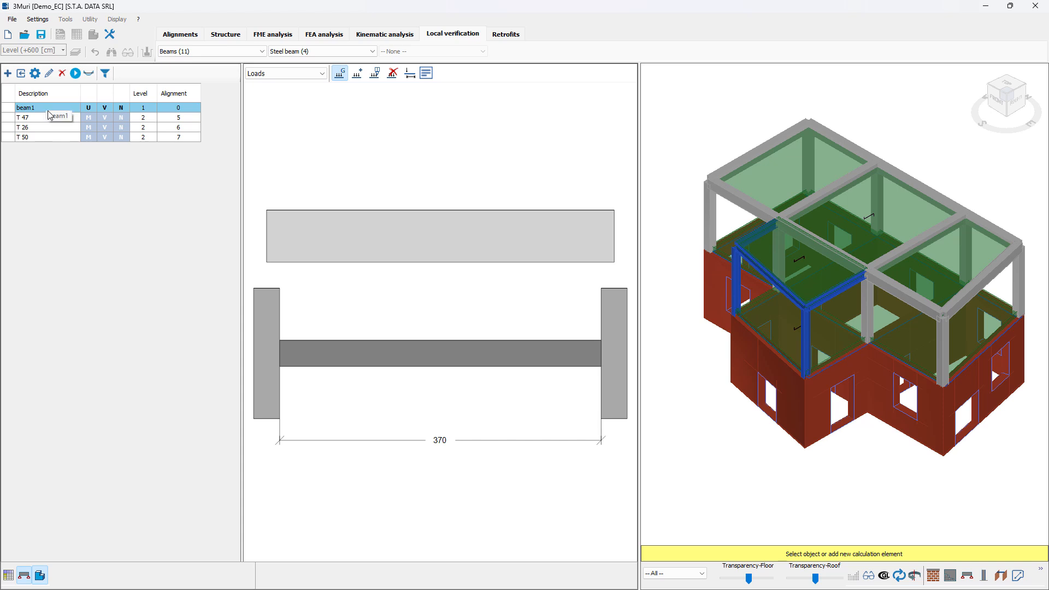
# - Select all four steel beams, from beam1 to T 50, and run the calculation
pyautogui.hotkey('shift', 'Down')
pyautogui.hotkey('shift', 'Down')
pyautogui.hotkey('shift', 'Down')
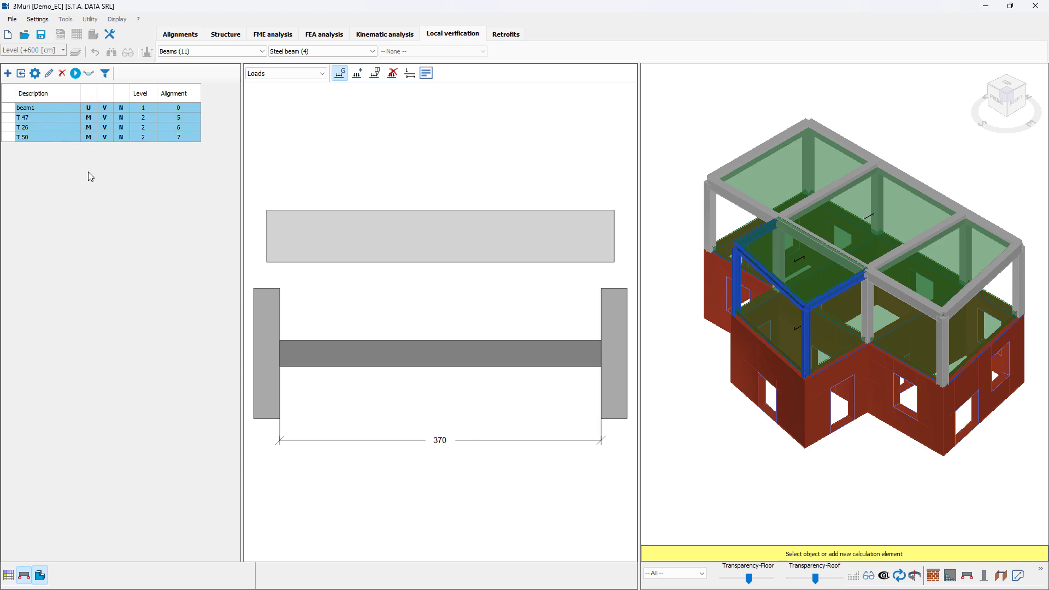
pyautogui.click(75, 73)
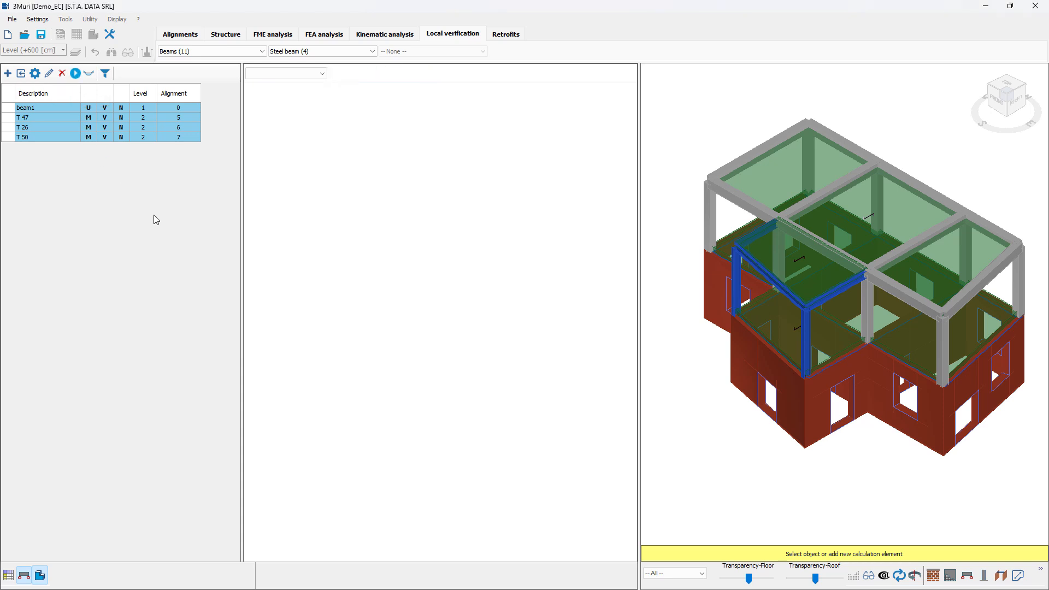
# - Review beam T 26's results, including its applied forces and deflection diagrams
pyautogui.click(79, 118)
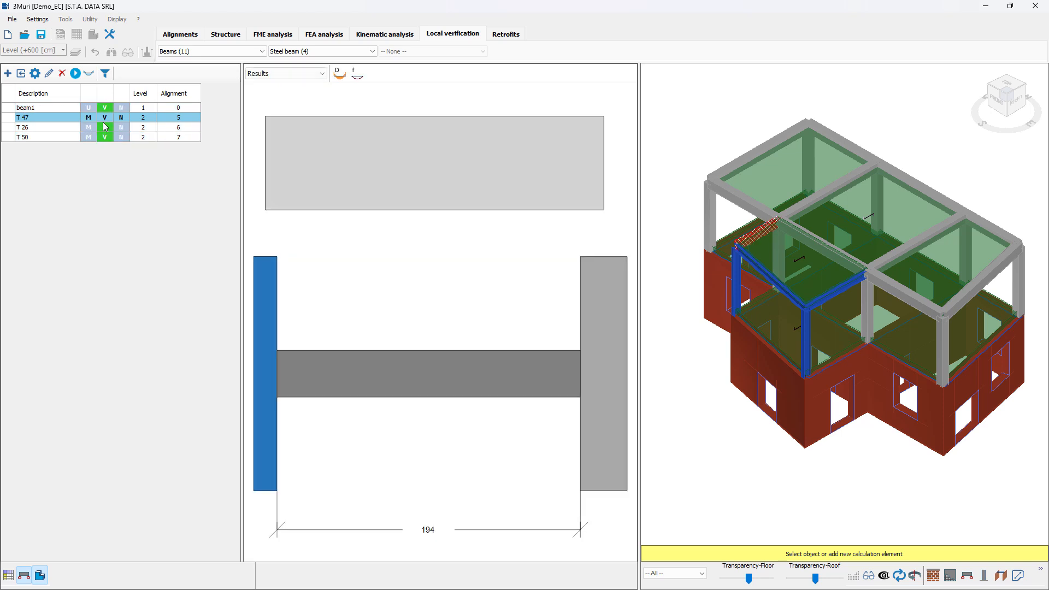
pyautogui.click(106, 109)
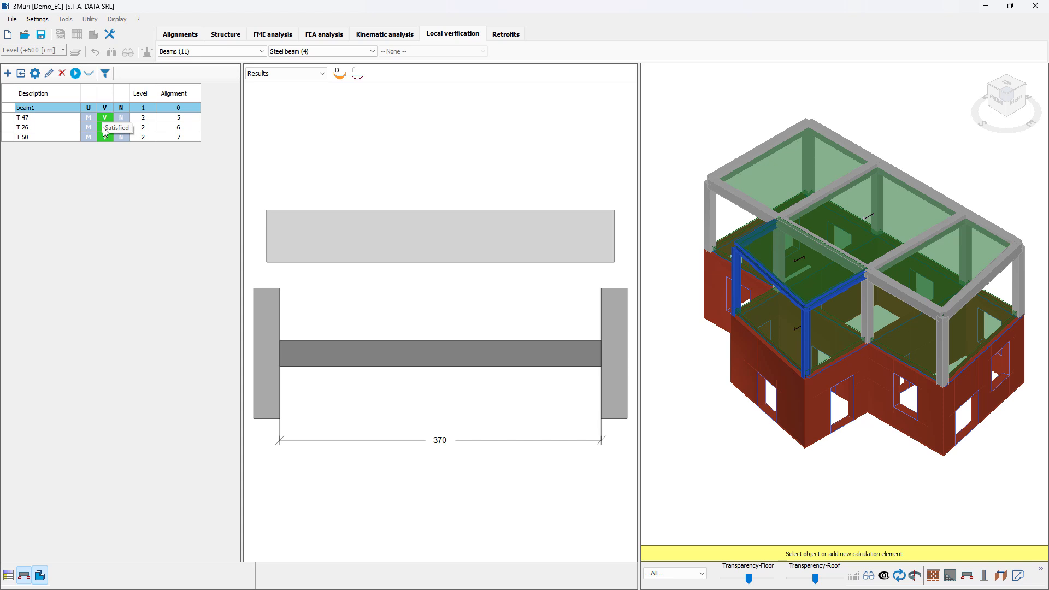
pyautogui.click(105, 131)
pyautogui.moveTo(374, 135)
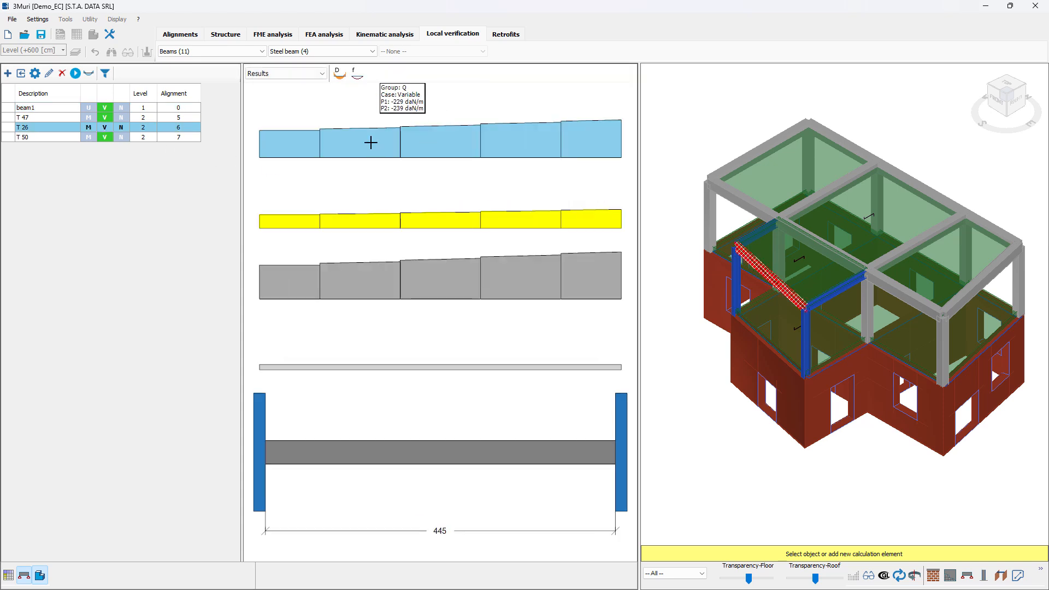
pyautogui.click(318, 78)
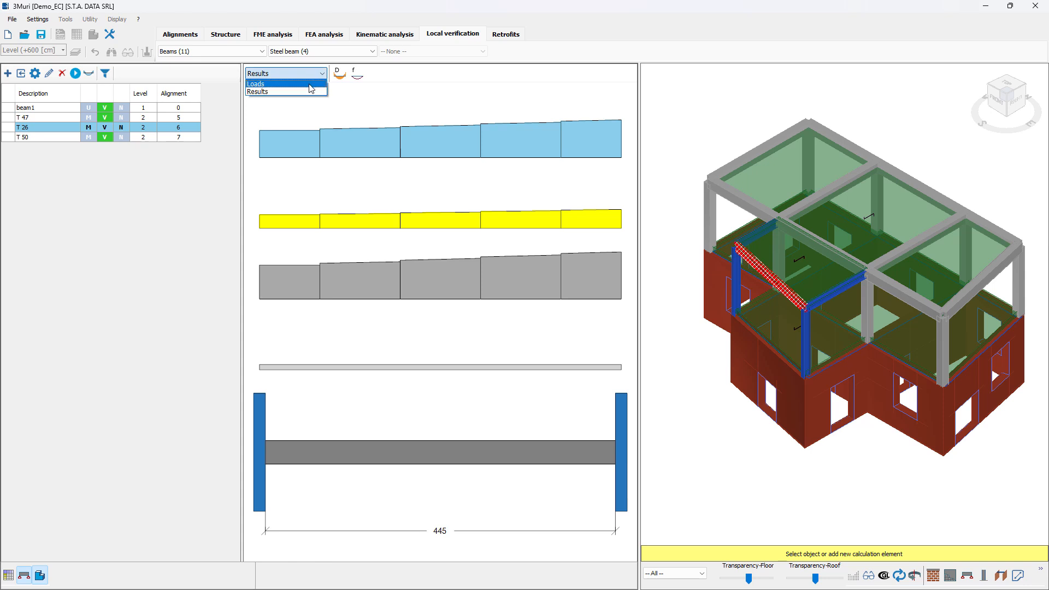
pyautogui.click(304, 92)
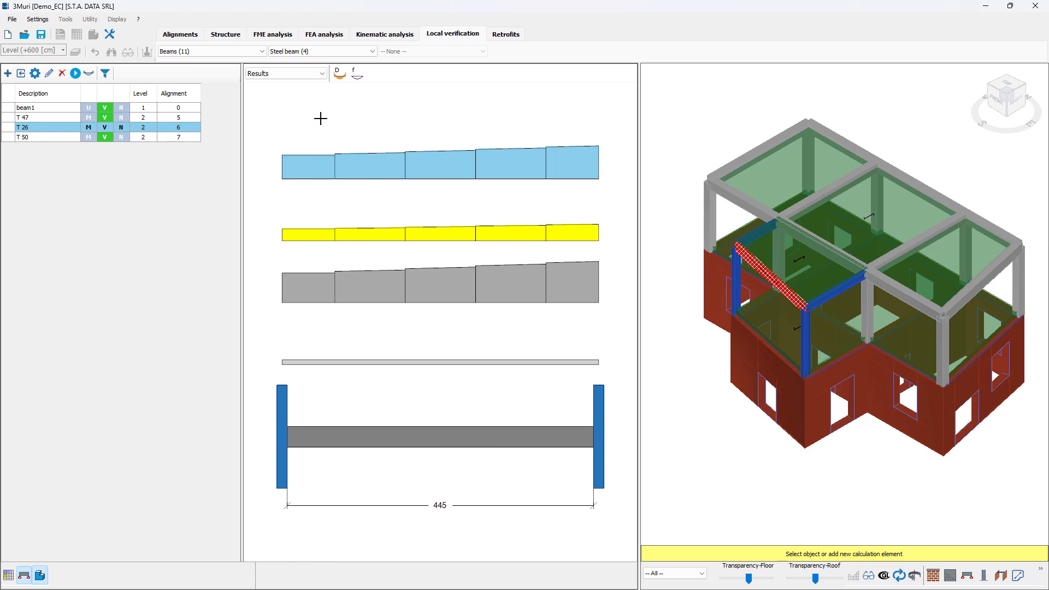
pyautogui.click(340, 77)
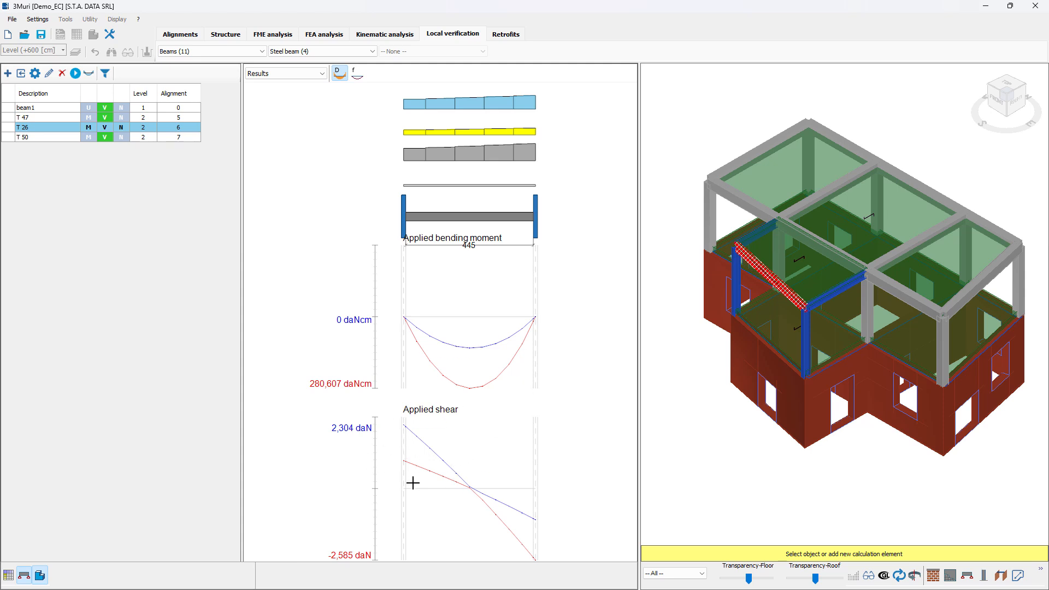
pyautogui.click(356, 73)
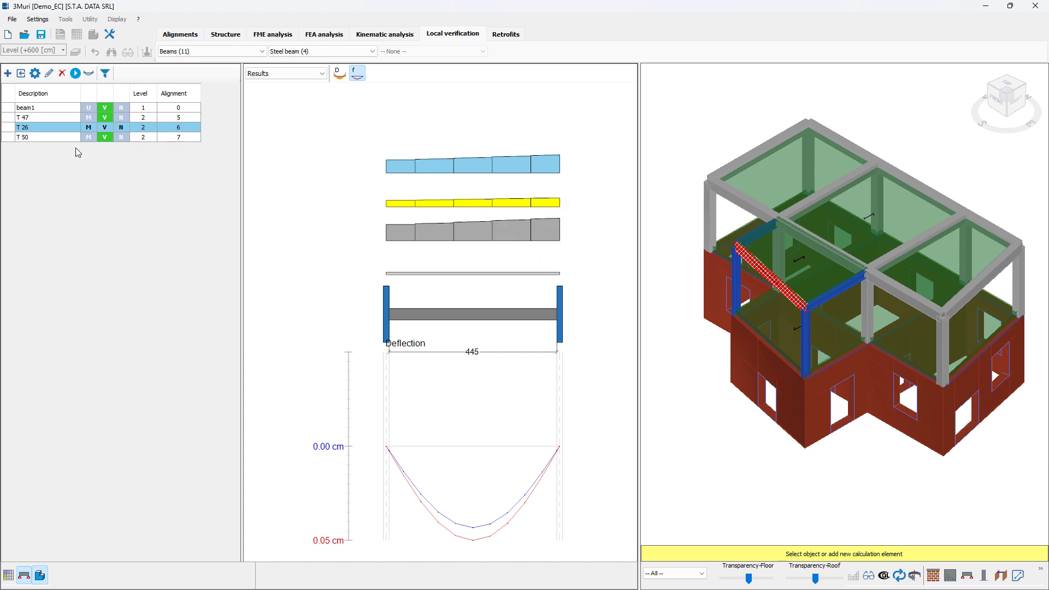
# - Open beam T 26's verification results and view the detailed verification diagrams for combination 348
pyautogui.click(89, 76)
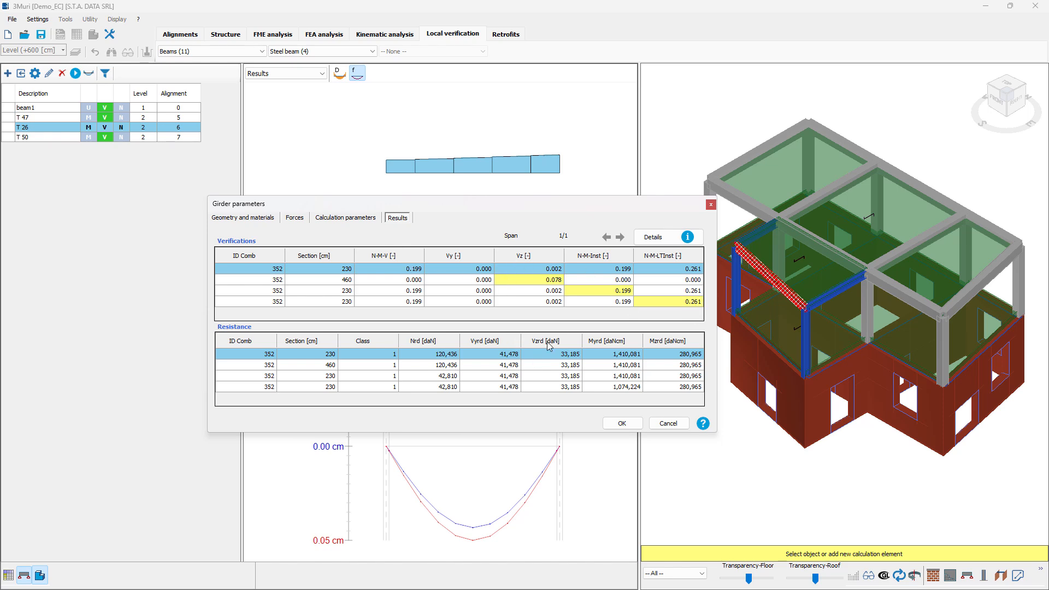
pyautogui.click(656, 237)
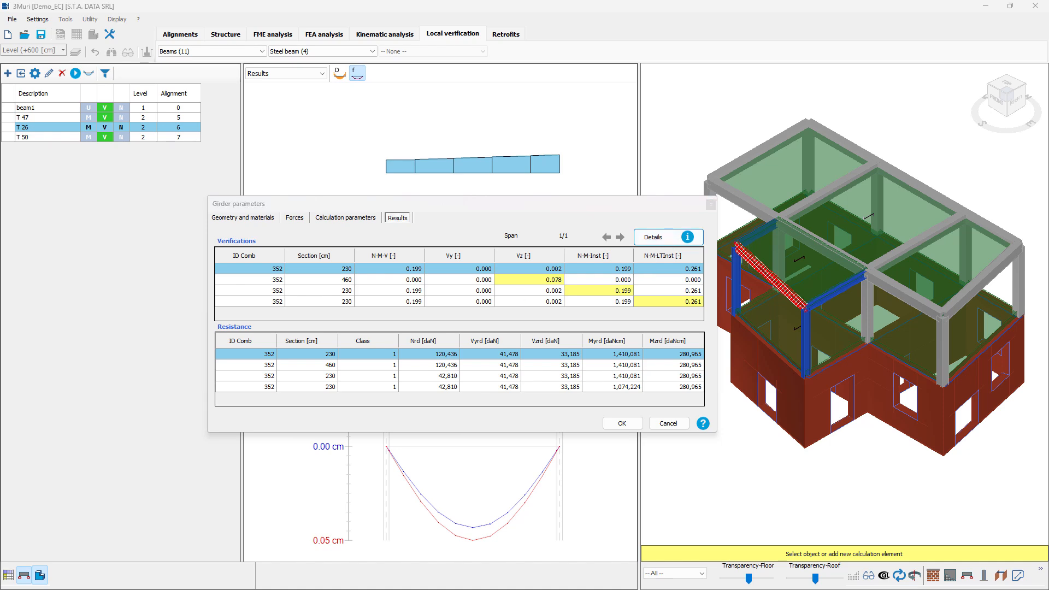
pyautogui.moveTo(0, 126); pyautogui.dragTo(526, 184)
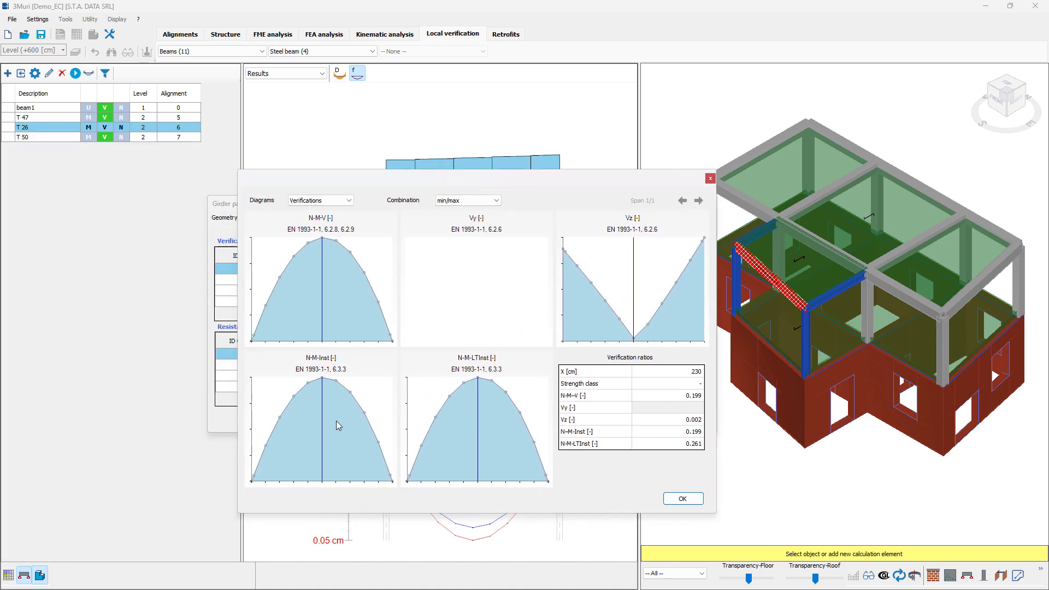
pyautogui.click(336, 200)
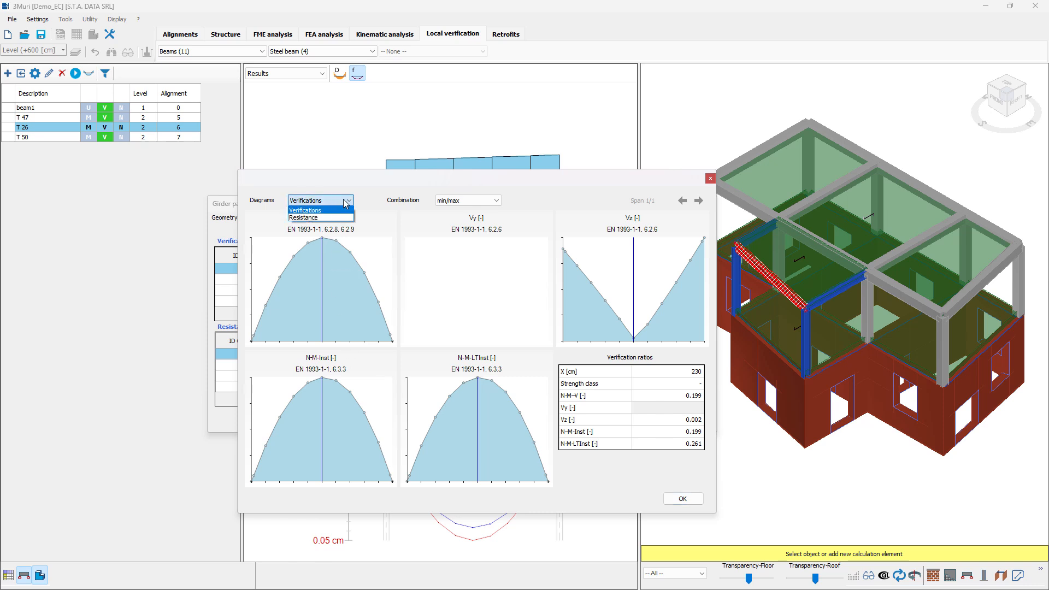
pyautogui.click(346, 209)
pyautogui.click(477, 200)
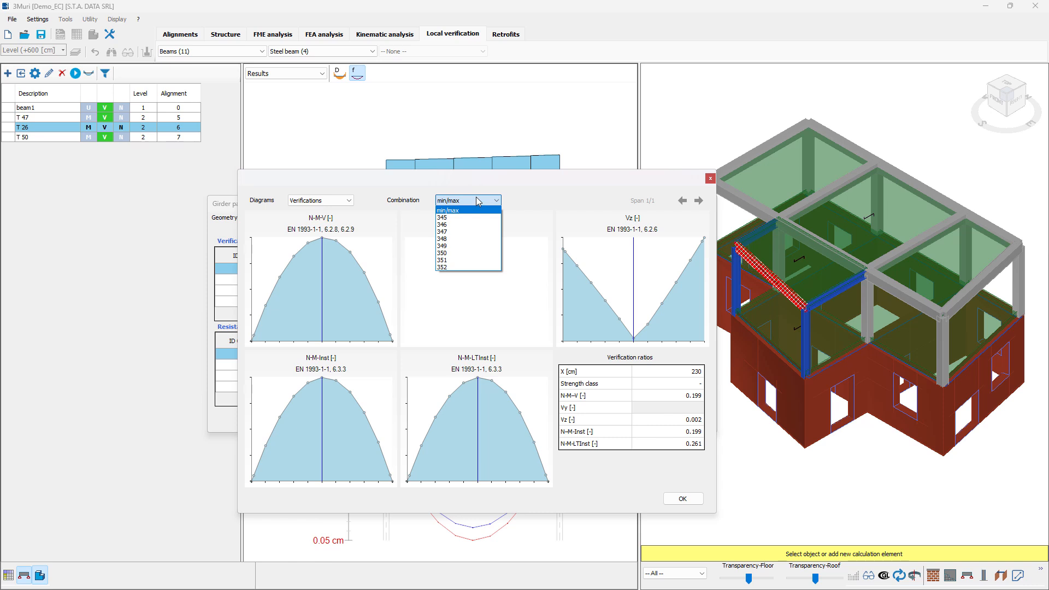
pyautogui.click(465, 241)
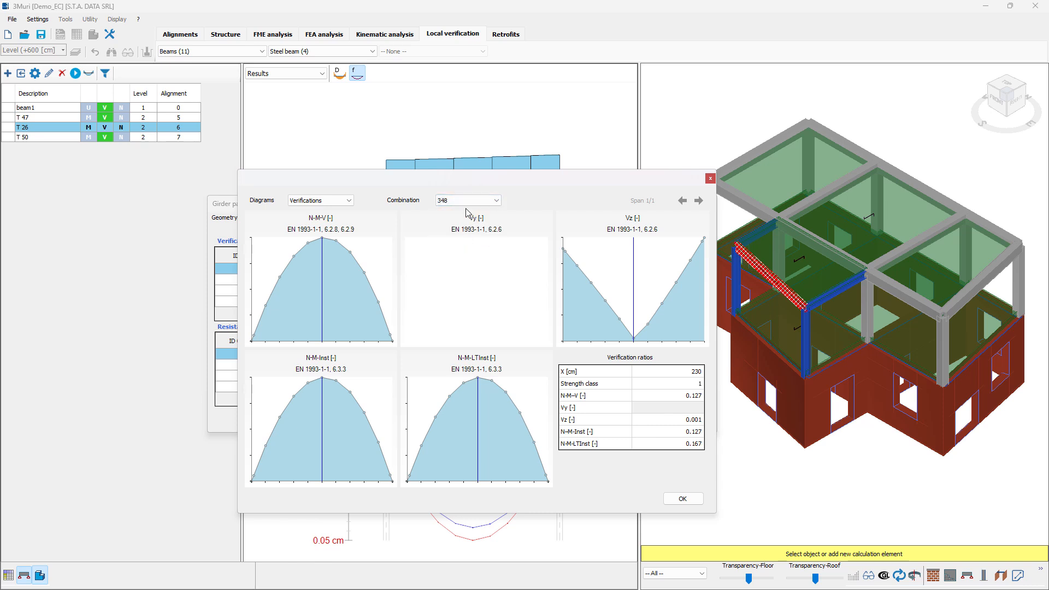
pyautogui.click(710, 179)
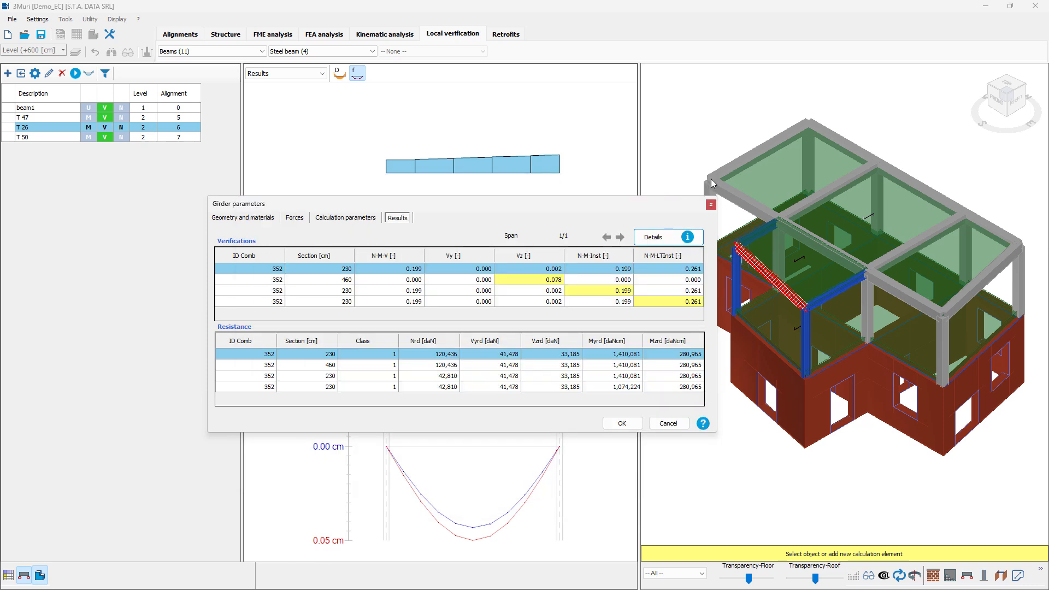
pyautogui.click(710, 205)
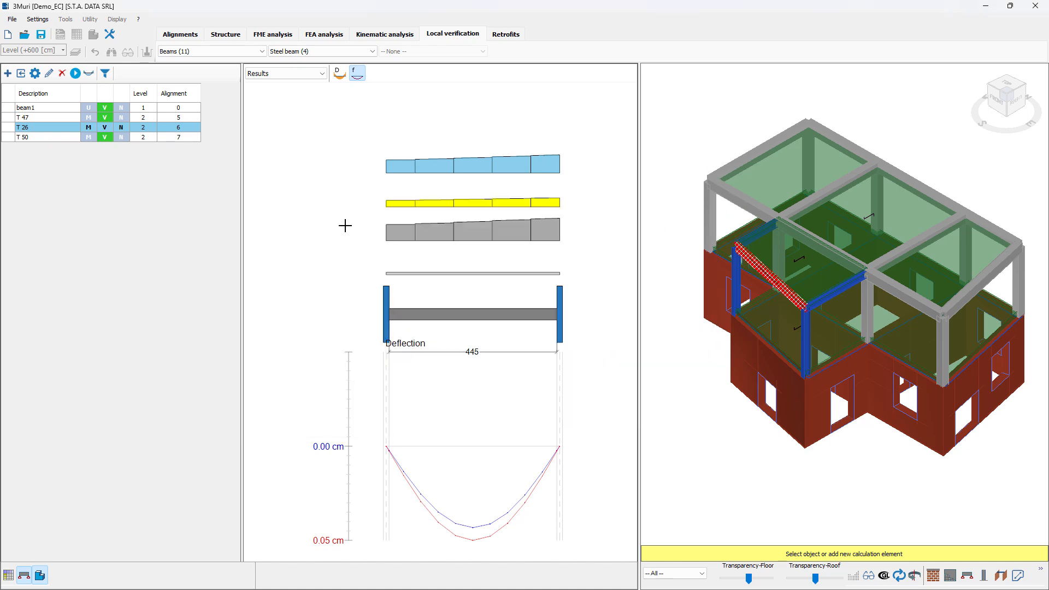
# - Select beam T 47 and open the display filters for the steel beam list
pyautogui.click(86, 120)
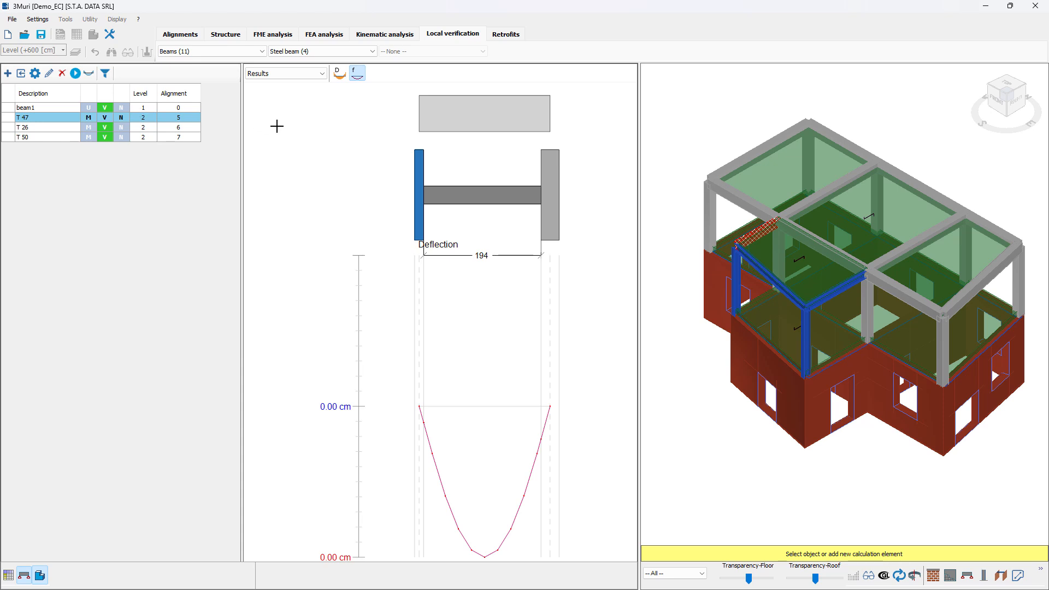
pyautogui.click(105, 74)
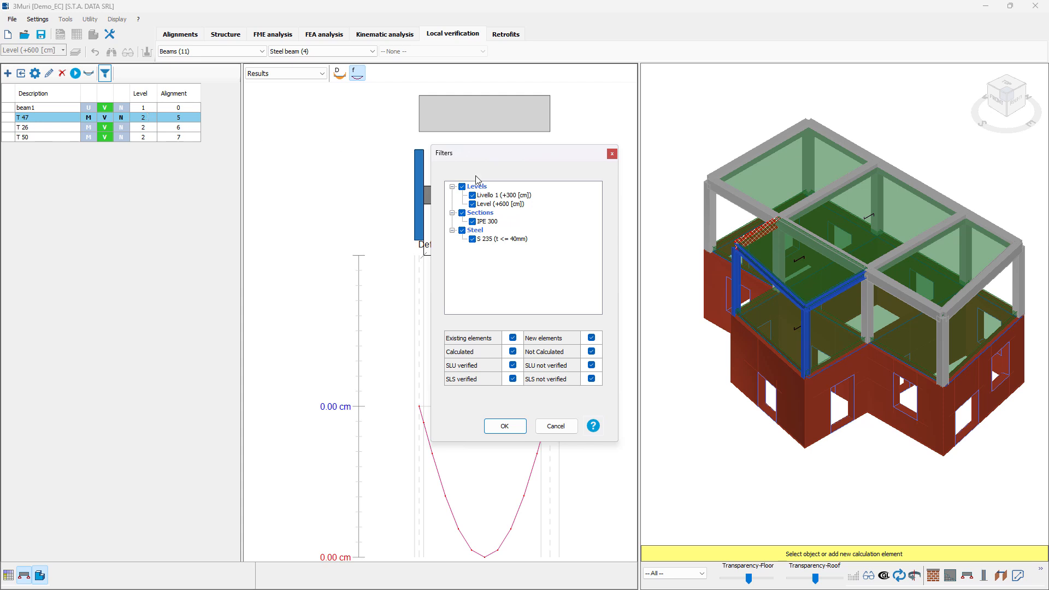
pyautogui.moveTo(513, 158); pyautogui.dragTo(468, 179)
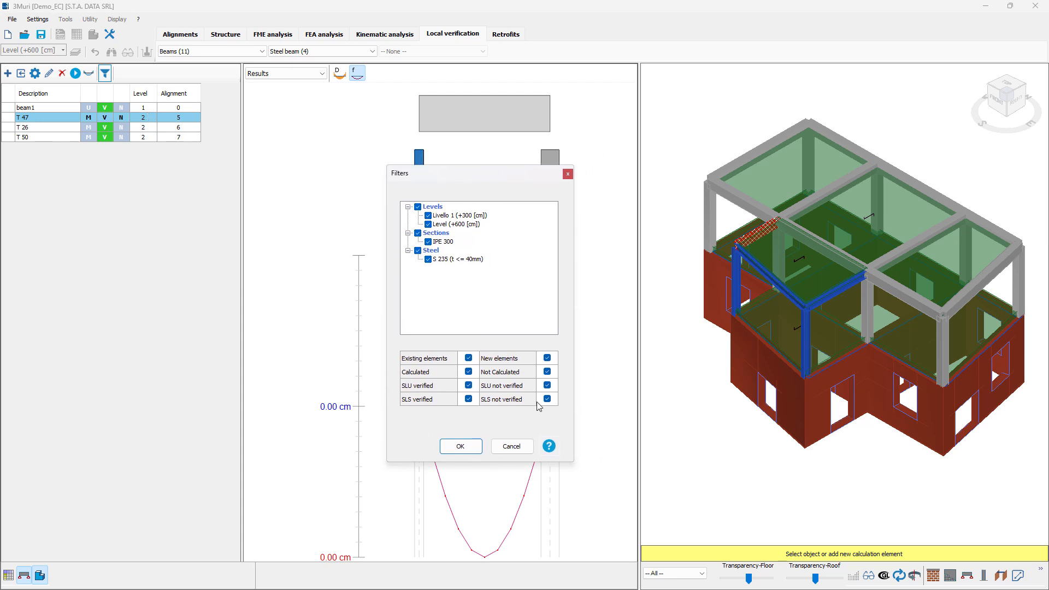